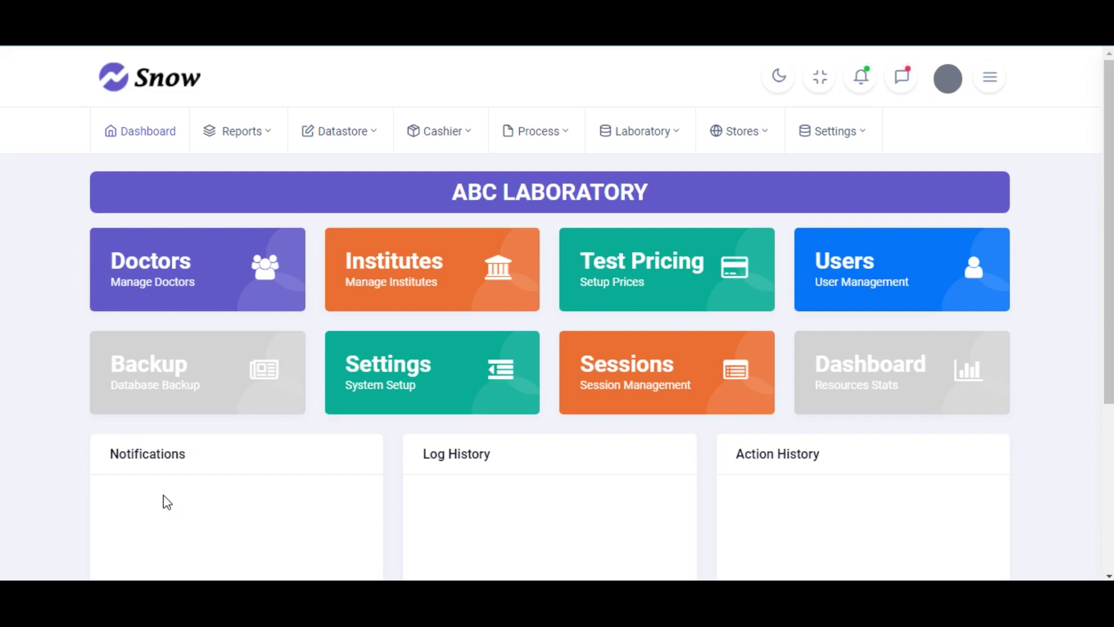
Step: Open the Laboratory Payments receipt form and look over its details, due payments list and receipt summary
mouse_move(330, 132)
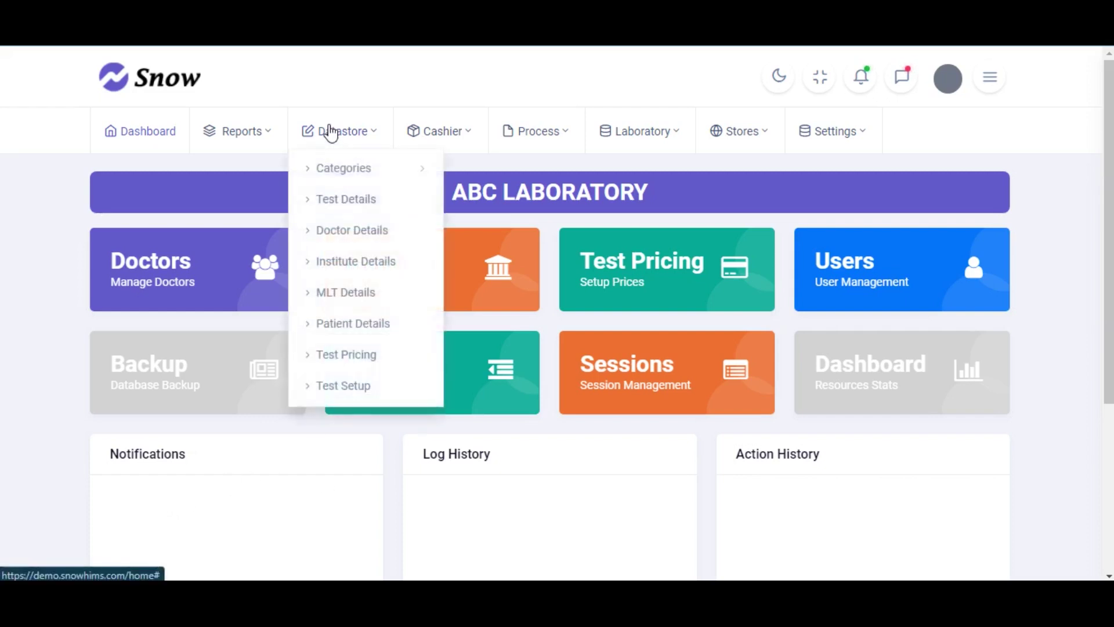
mouse_move(413, 136)
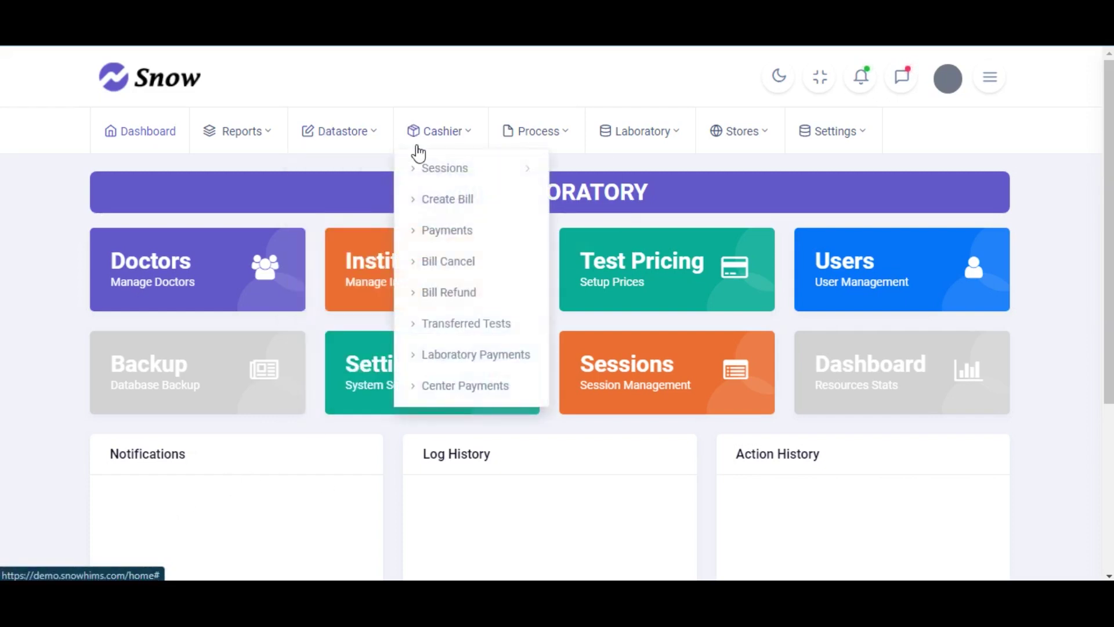
left_click(473, 355)
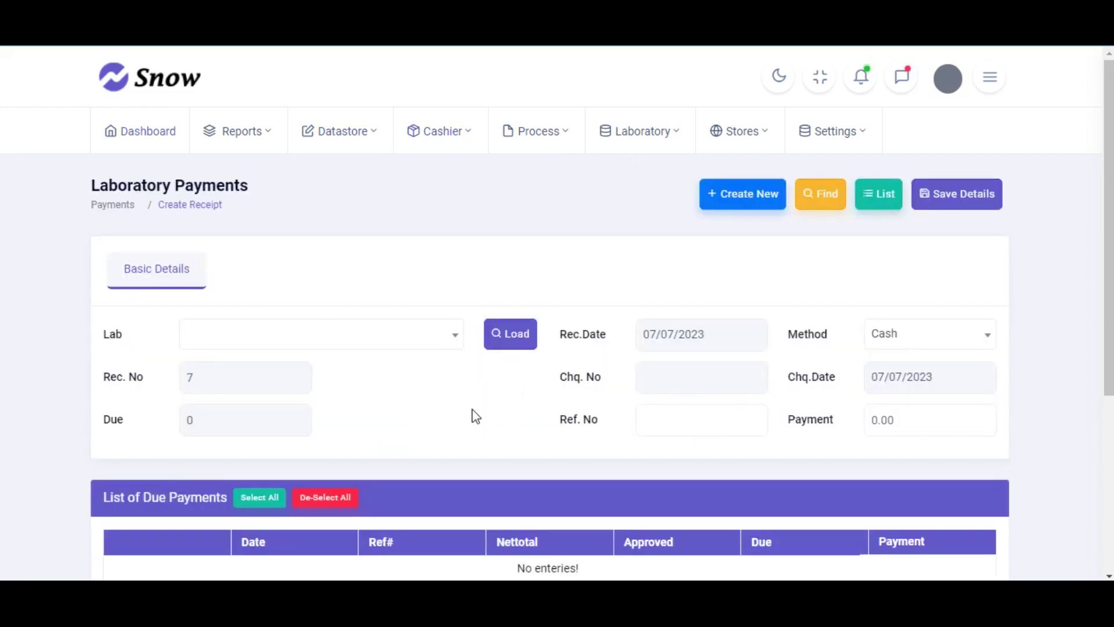
scroll(472, 411, "down", 5)
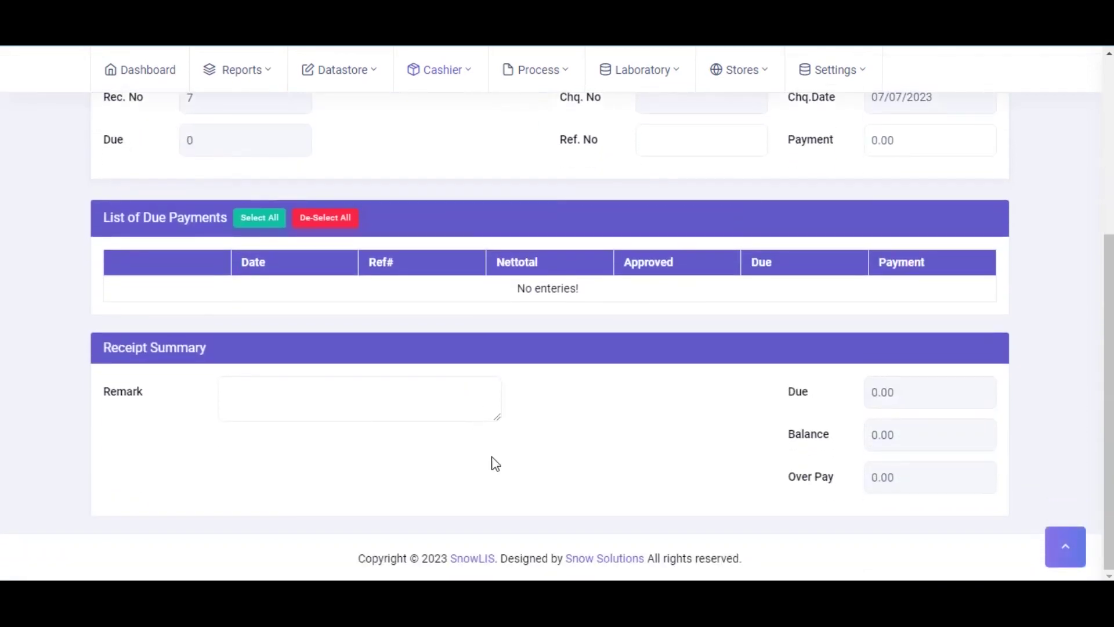
scroll(570, 470, "up", 2)
scroll(570, 473, "up", 3)
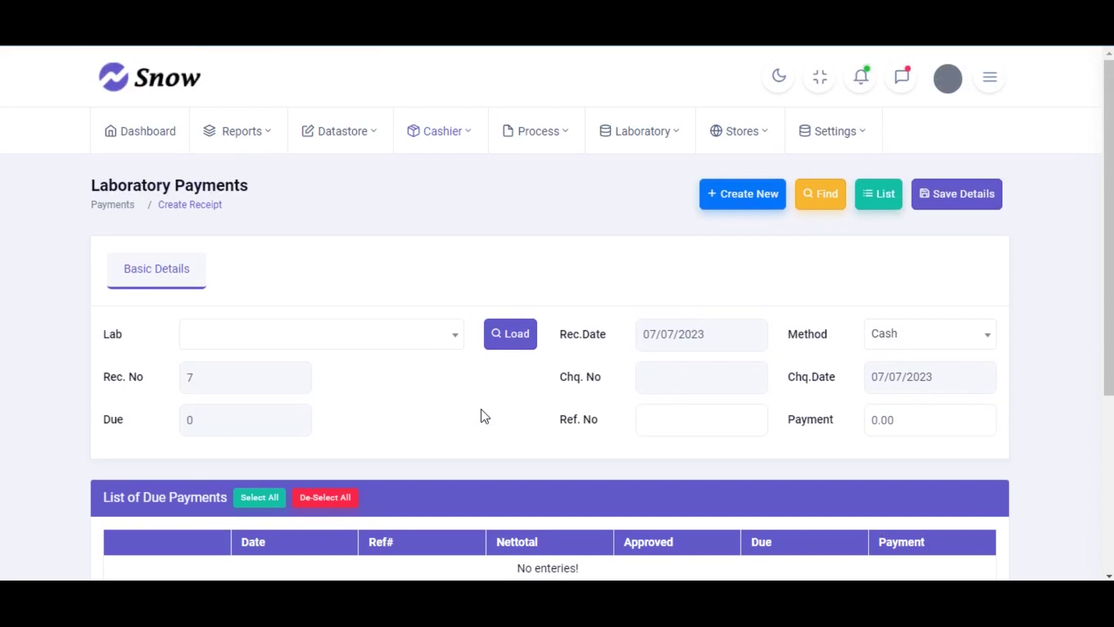
Step: Choose DEF LABORATORY as the lab and load its due payments
left_click(387, 342)
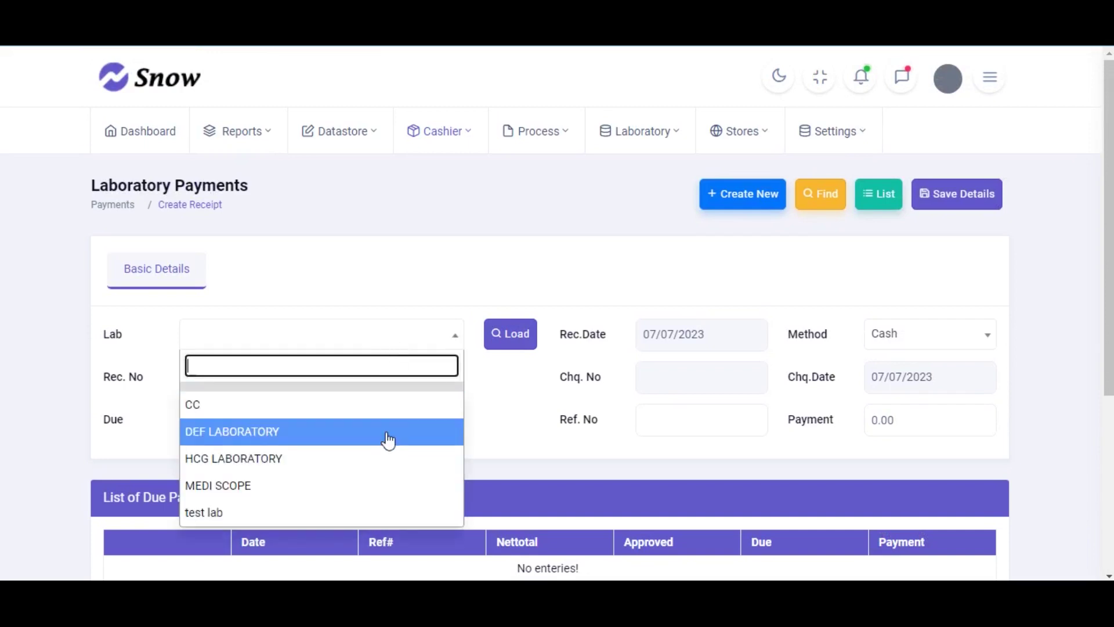
left_click(386, 438)
scroll(386, 441, "down", 3)
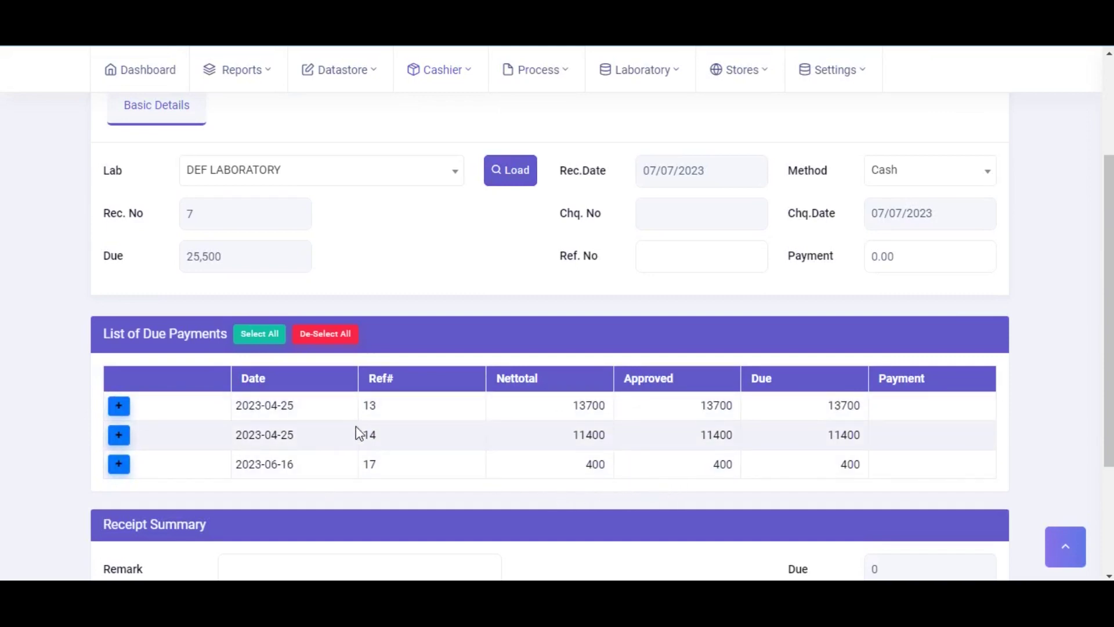
Step: Switch the payment method to Cheque to check the cheque number and date fields, and return it to Cash
left_click(901, 174)
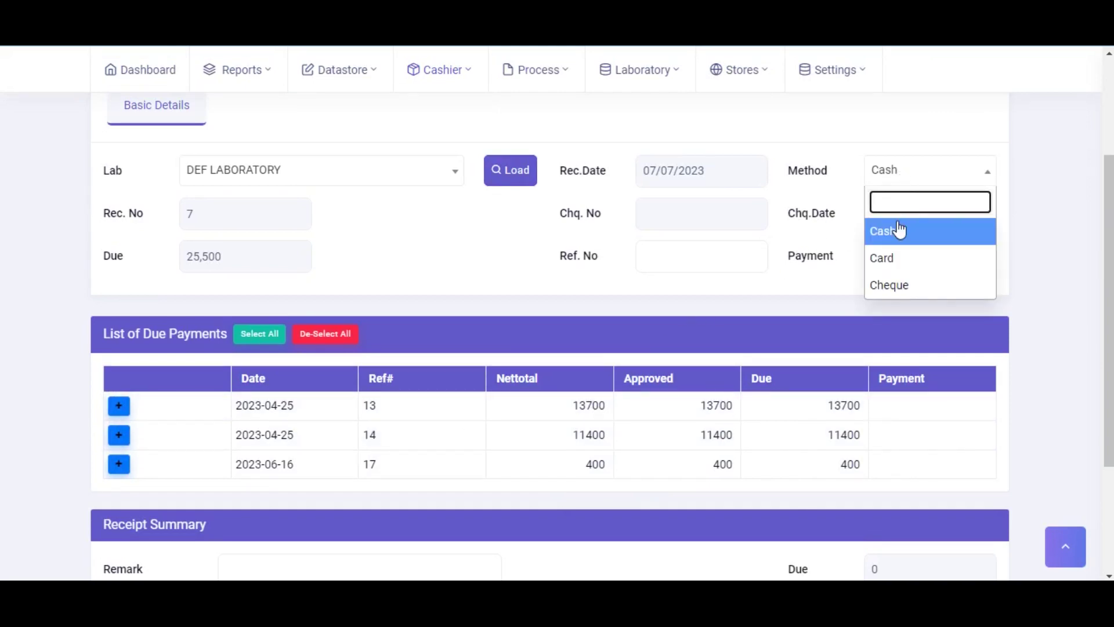
left_click(902, 284)
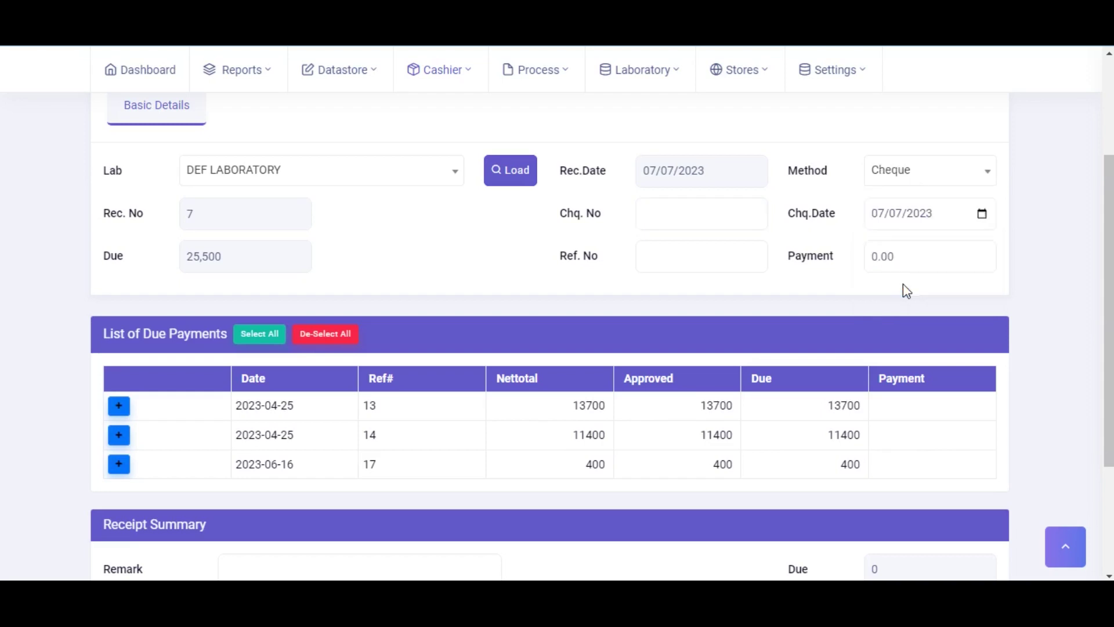
scroll(867, 263, "up", 2)
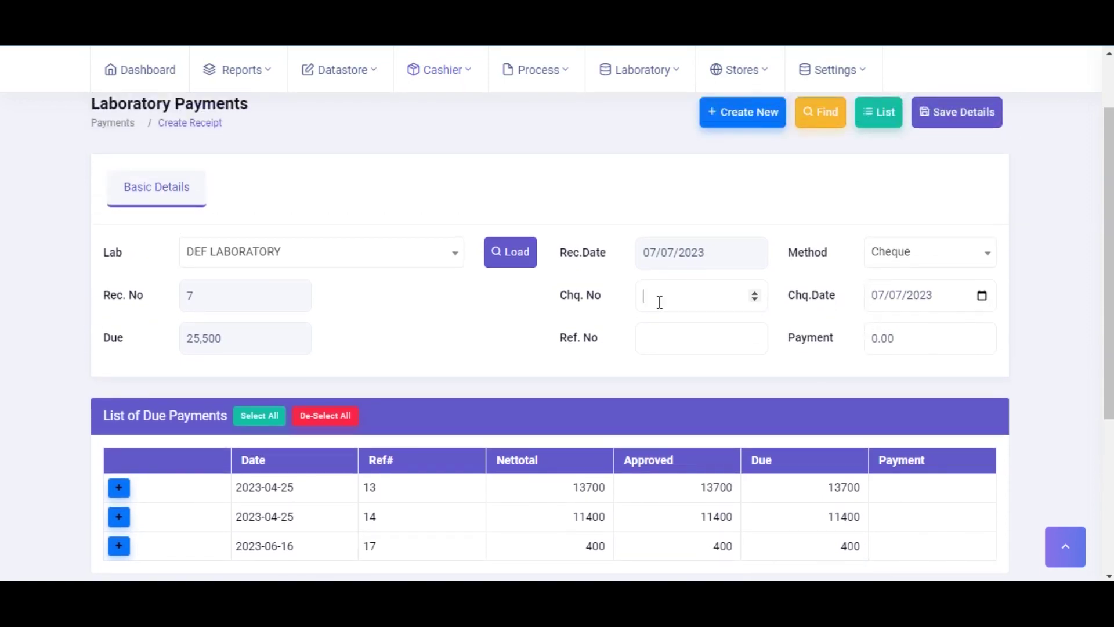
left_click_drag(779, 290, 838, 301)
left_click(831, 315)
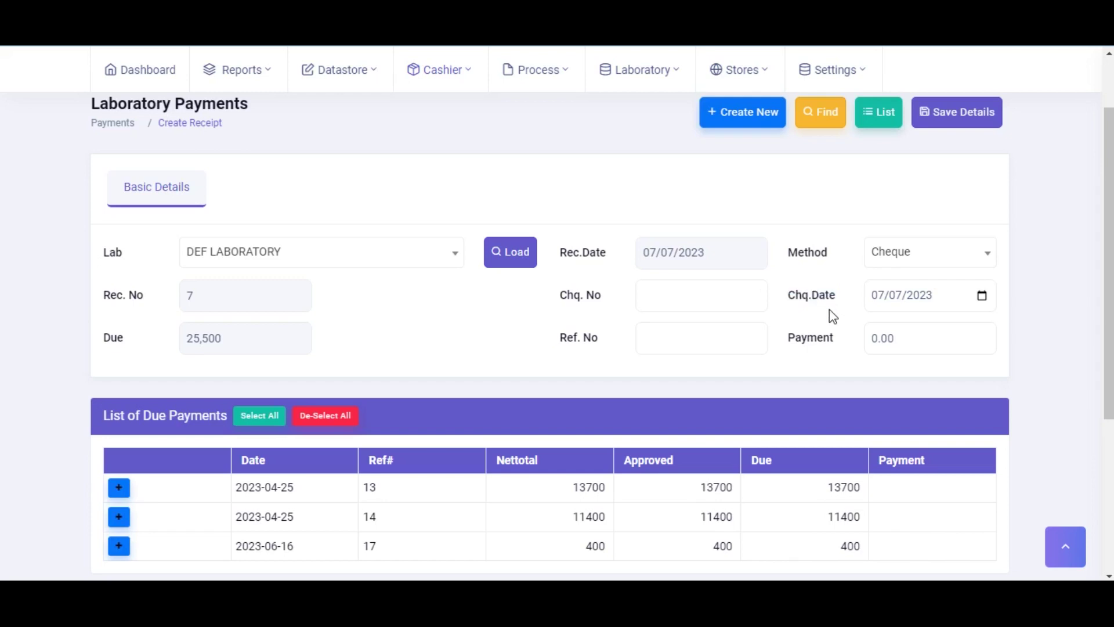
left_click(877, 259)
left_click(878, 314)
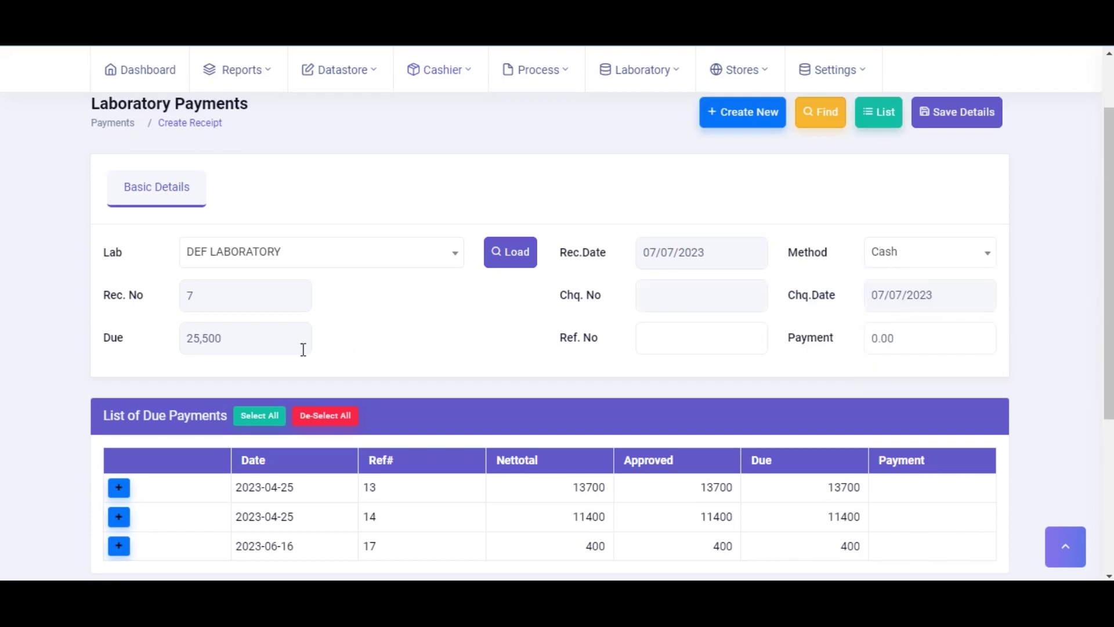
Step: Review the lab's total due amount and the entries in the due payments list
left_click_drag(254, 342, 149, 348)
scroll(181, 325, "down", 2)
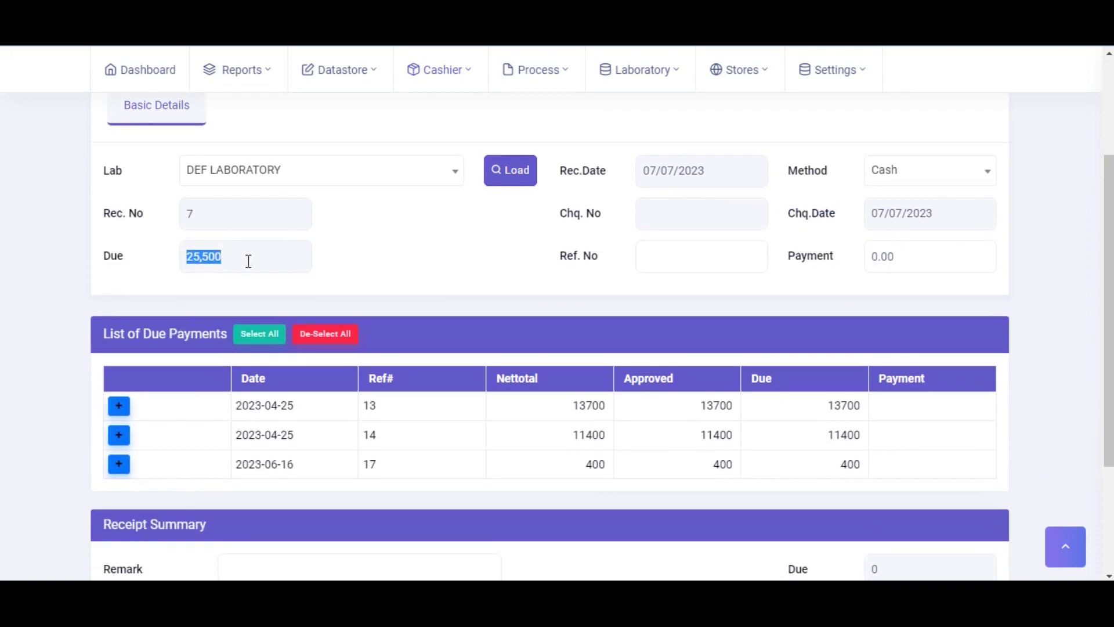
left_click(277, 267)
scroll(314, 279, "up", 2)
scroll(294, 316, "down", 2)
scroll(204, 416, "down", 2)
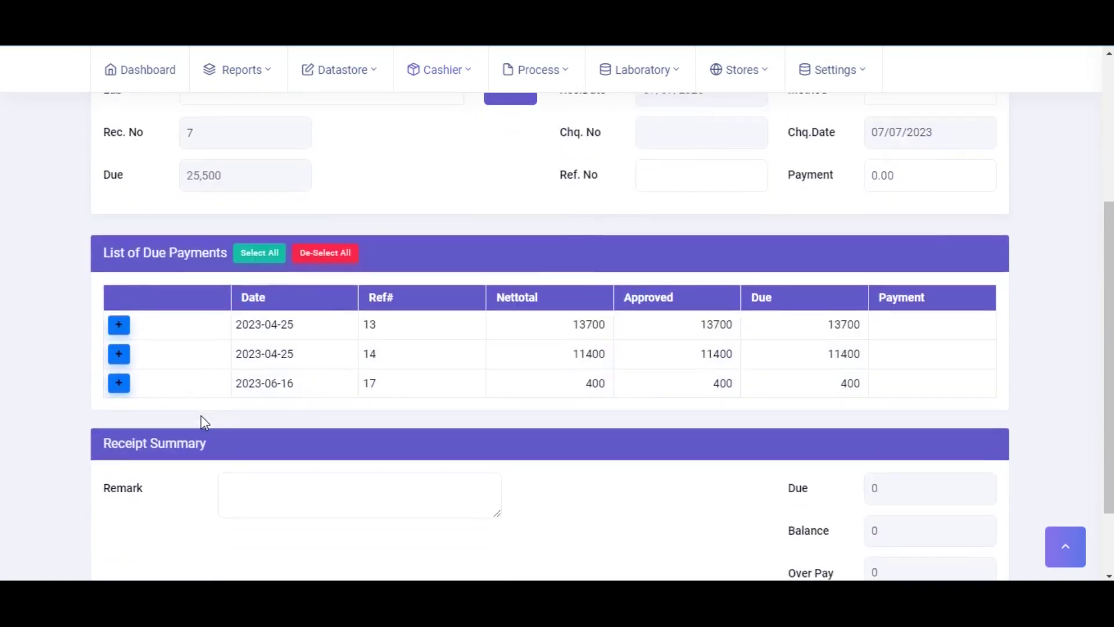
Step: Try selecting the 2023-06-16 due payment and all due payments, and clear the whole selection
left_click(118, 384)
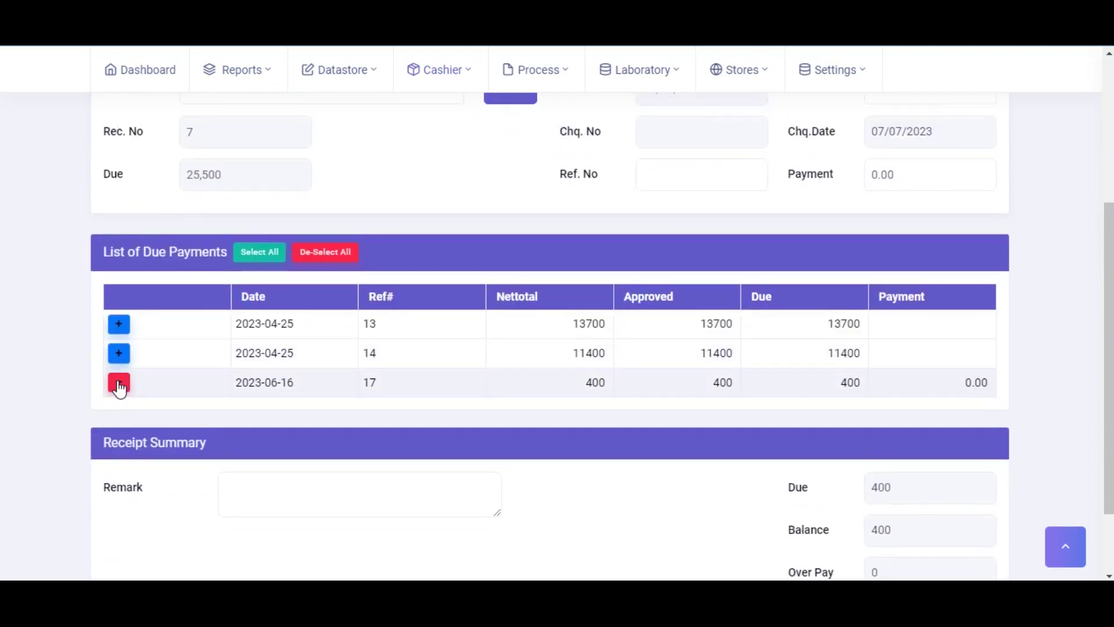
left_click(264, 260)
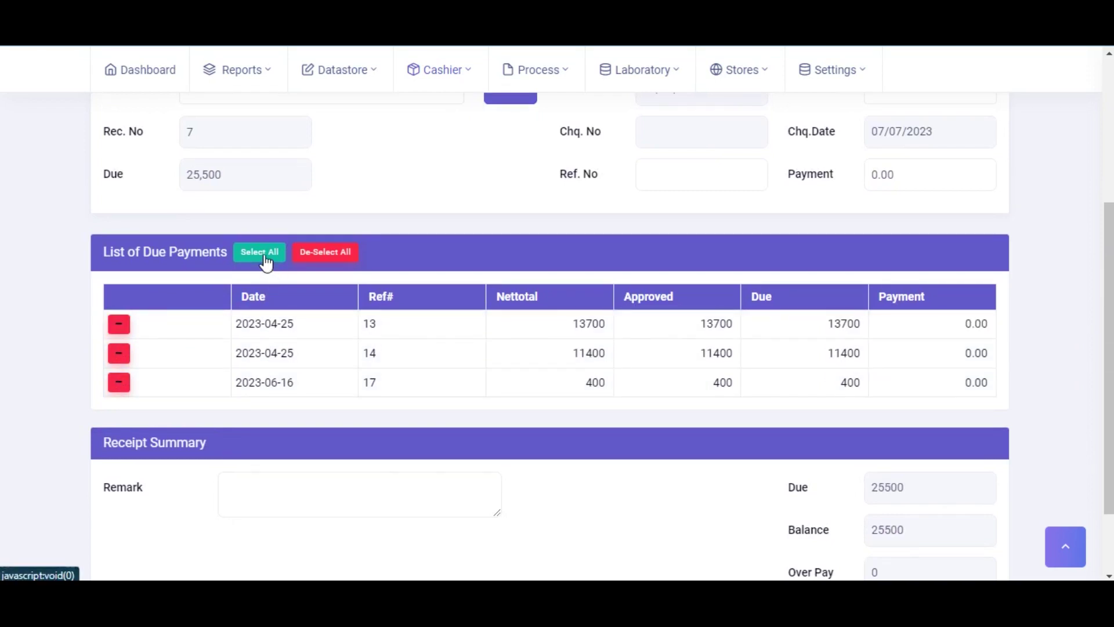
left_click(320, 256)
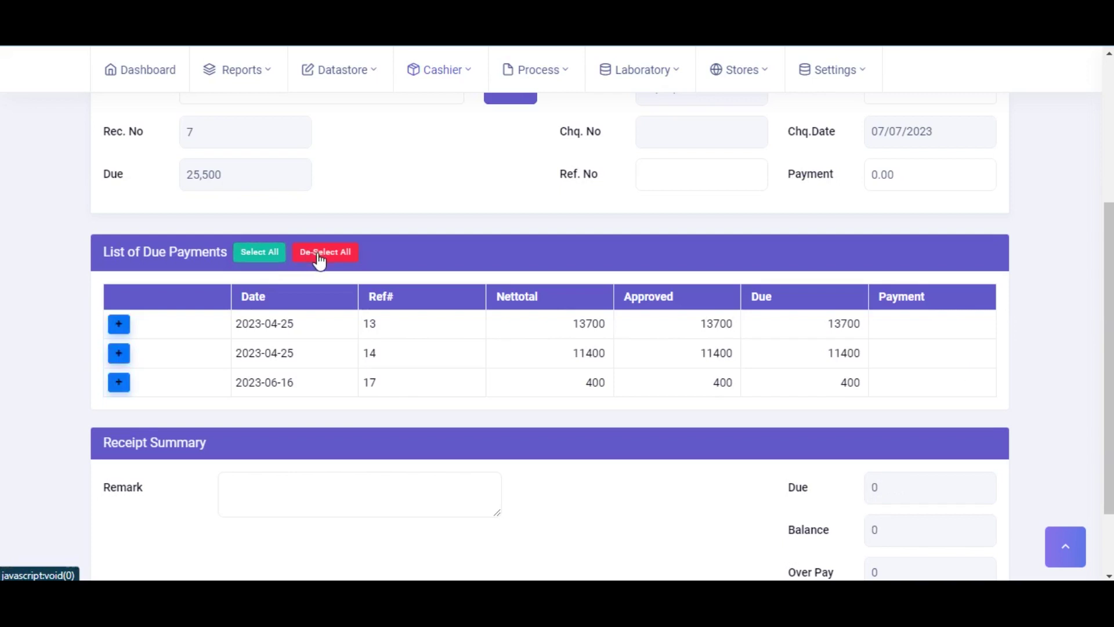
Step: Select only the 2023-06-16 due payment with reference 17 and check its amounts in the receipt summary
left_click(119, 385)
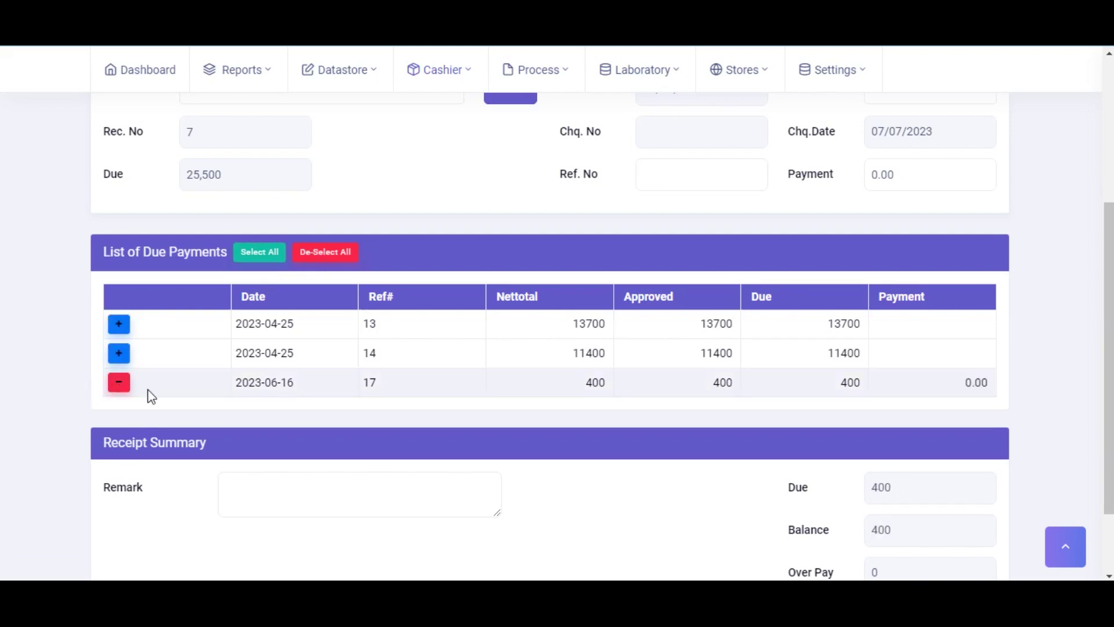
scroll(763, 425, "up", 1)
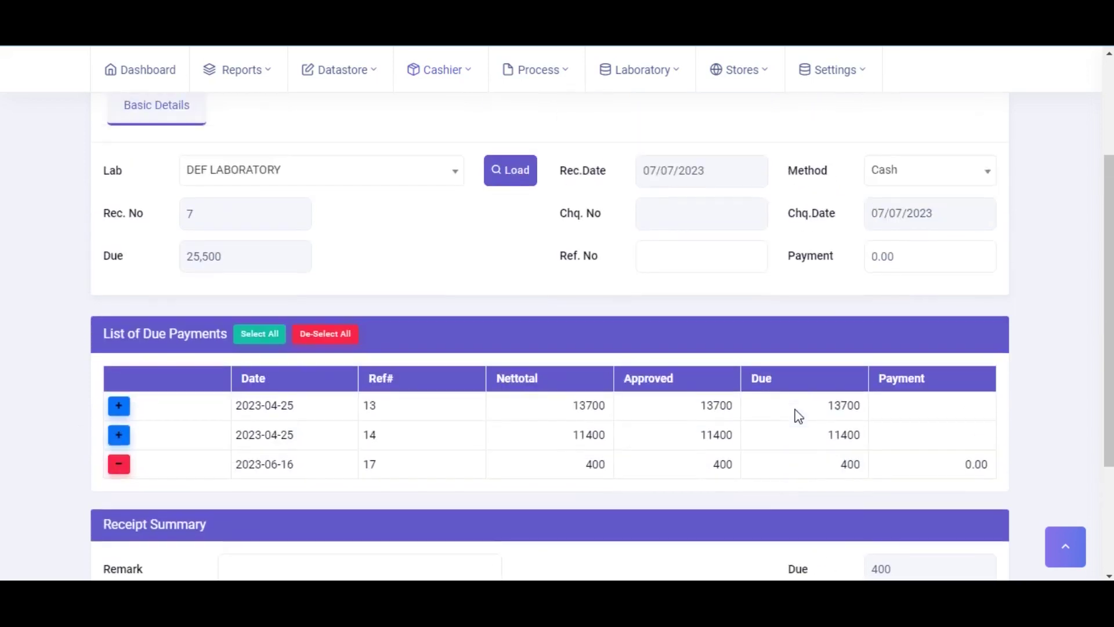
scroll(855, 449, "down", 2)
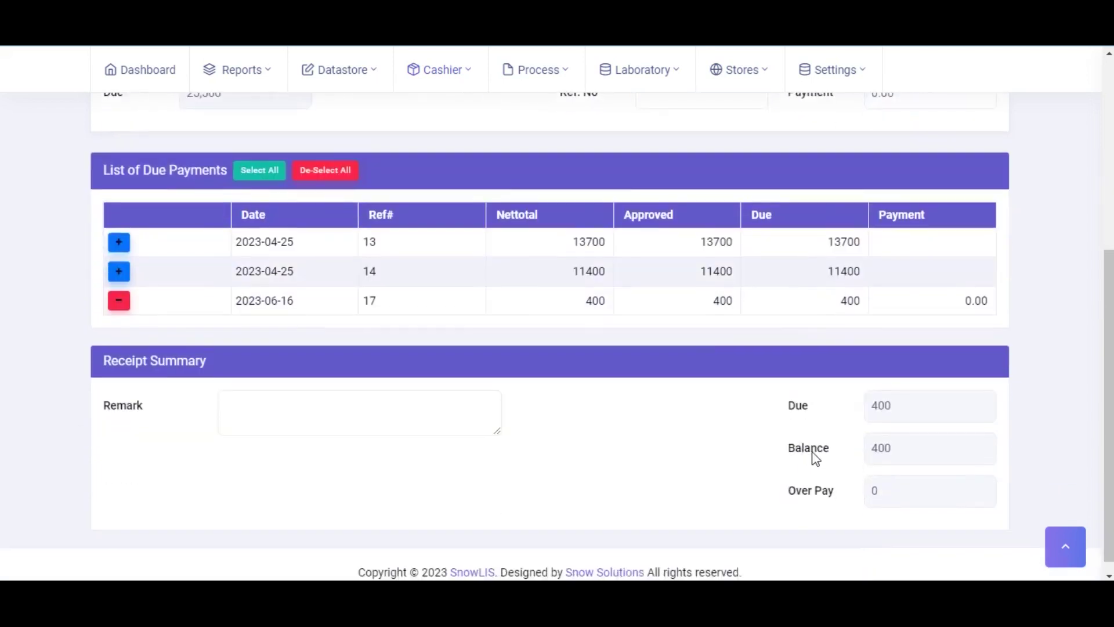
left_click_drag(885, 406, 866, 413)
left_click(875, 433)
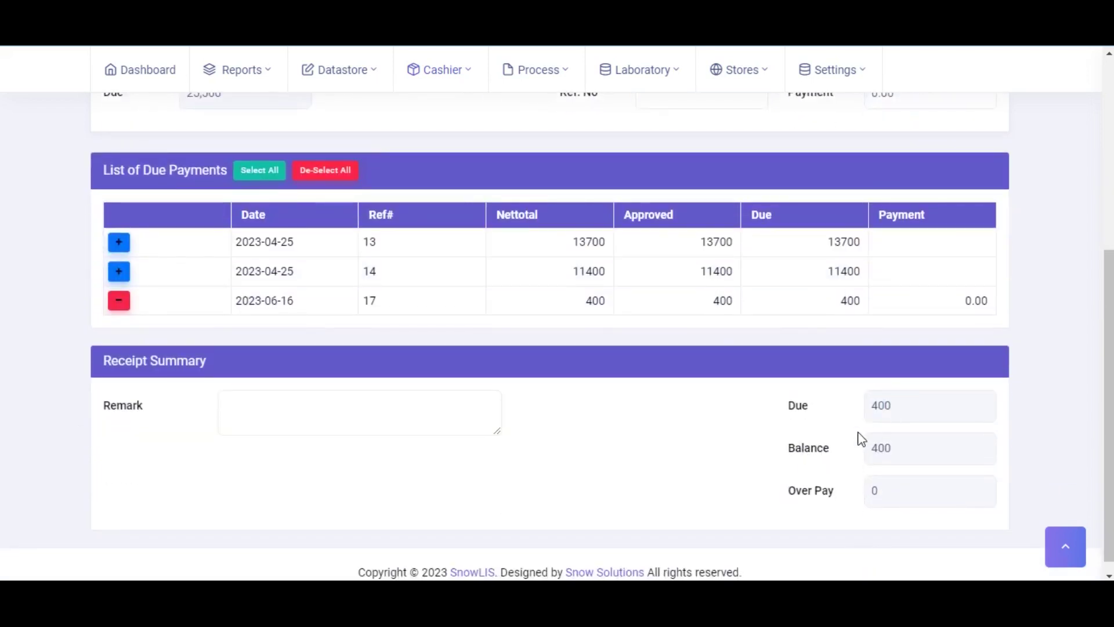
scroll(611, 416, "up", 1)
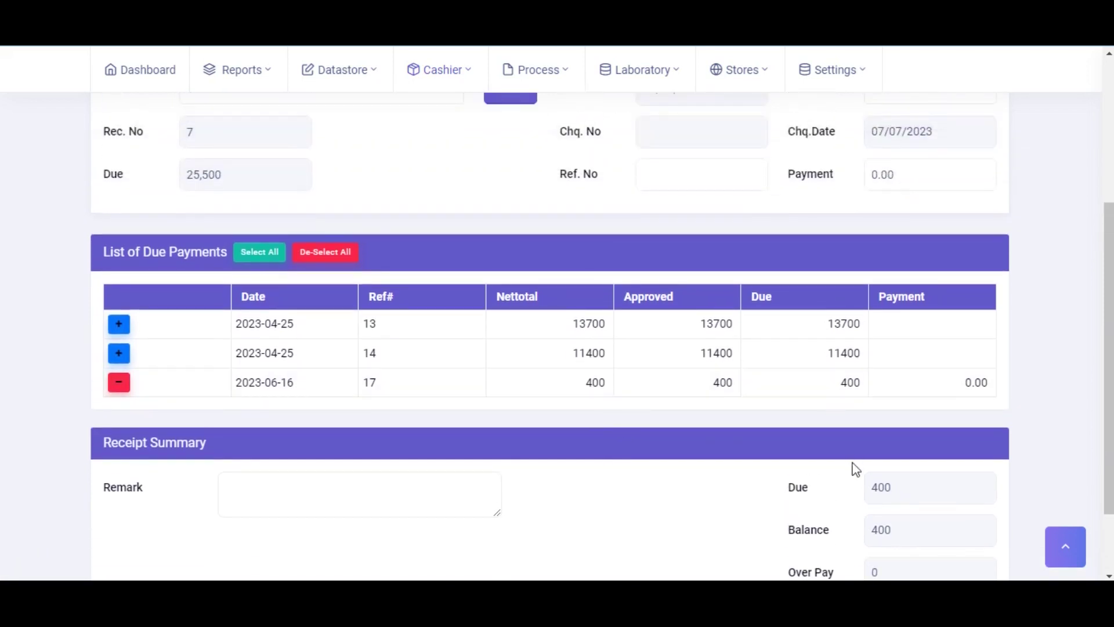
scroll(877, 209, "up", 1)
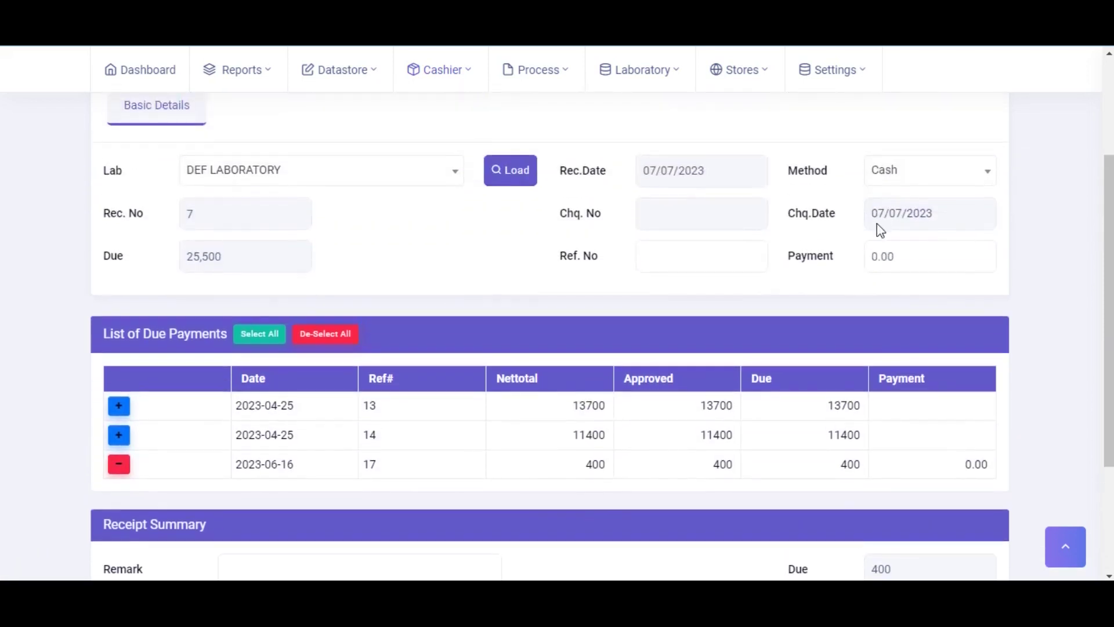
Step: Enter a payment of 400 for the selected due entry and save the receipt
left_click(880, 256)
key("BackSpace")
type("400")
scroll(848, 322, "down", 3)
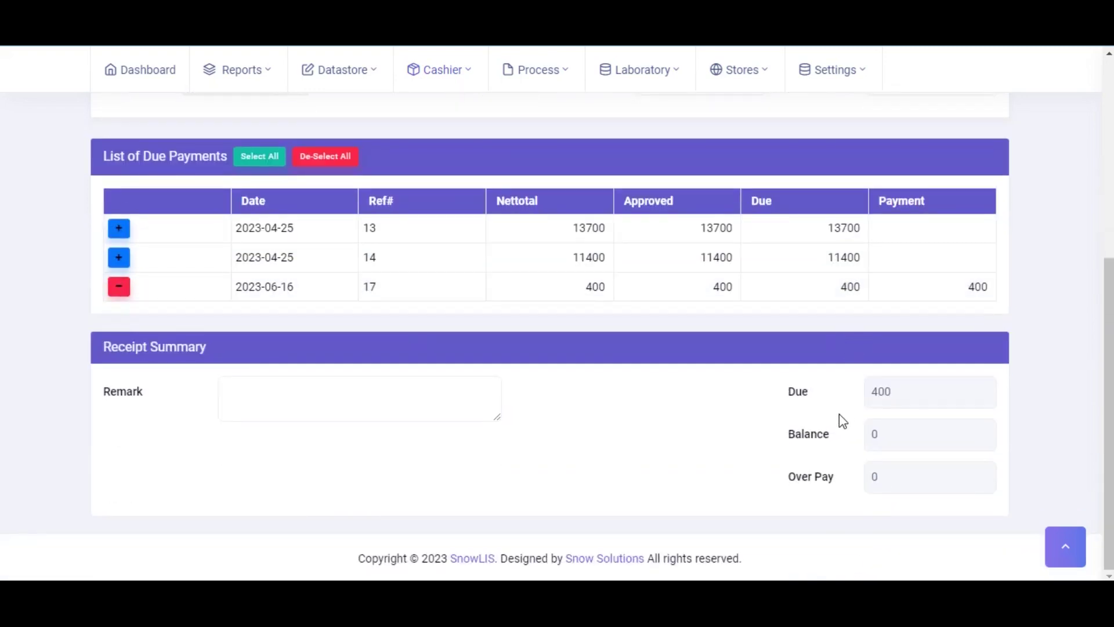
scroll(839, 414, "up", 6)
left_click(941, 192)
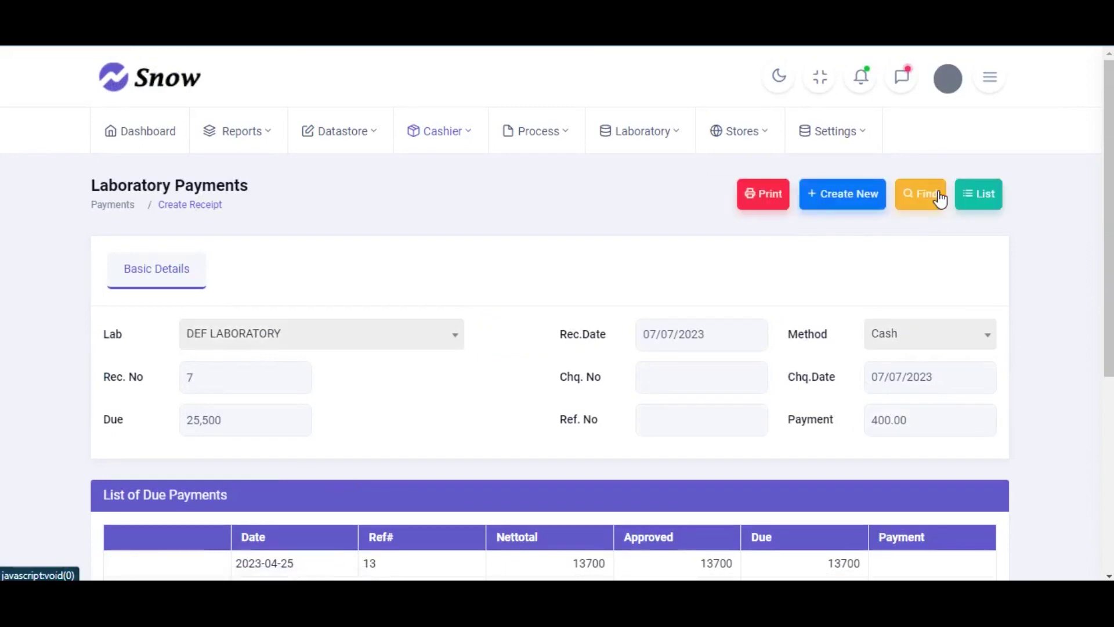
left_click(759, 197)
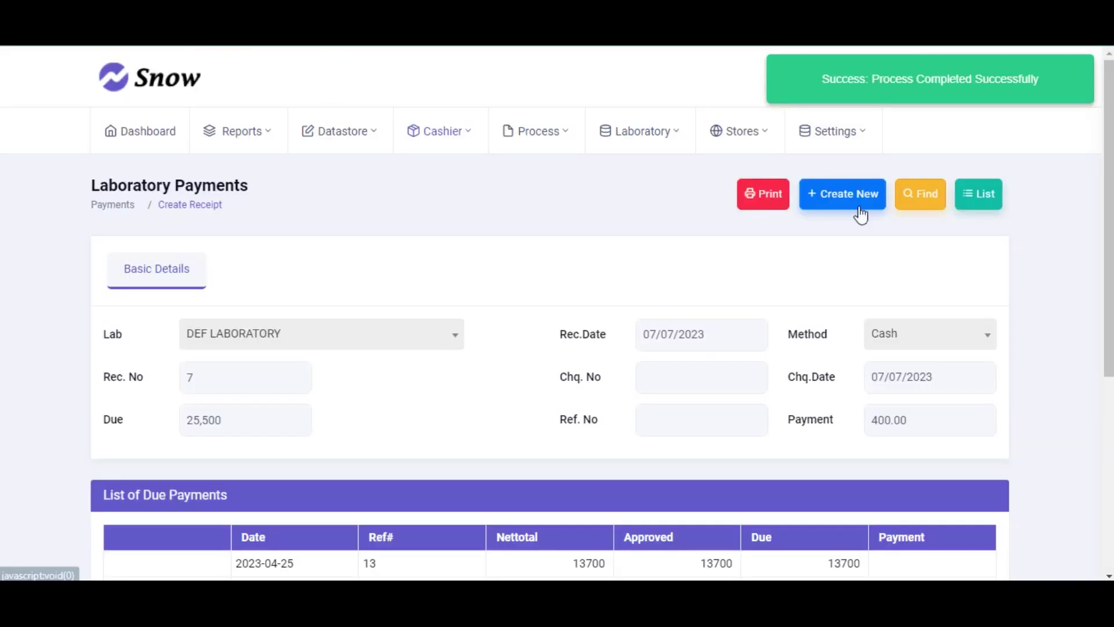
Step: Enter receipt number 6 in the receipt search and close the dialog without searching
left_click(916, 199)
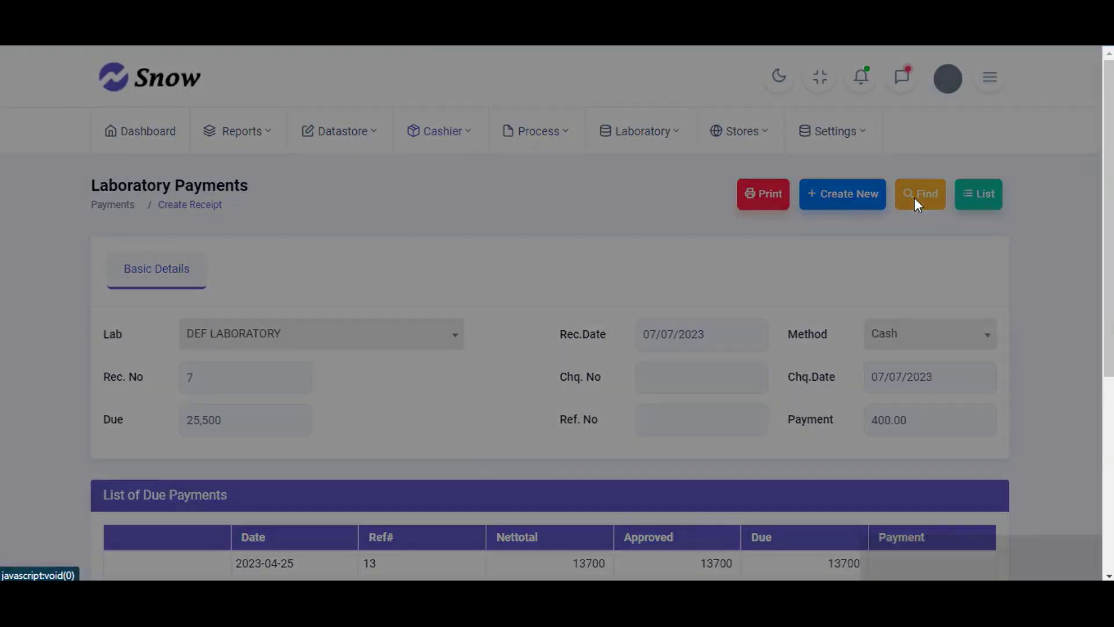
left_click(563, 191)
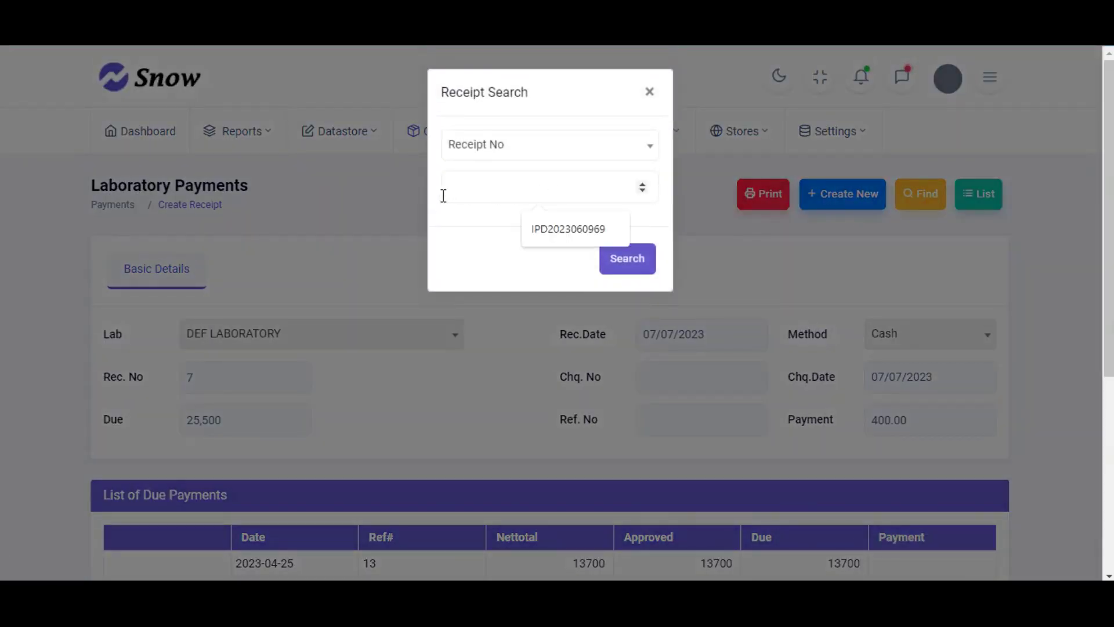
left_click(470, 178)
type("6")
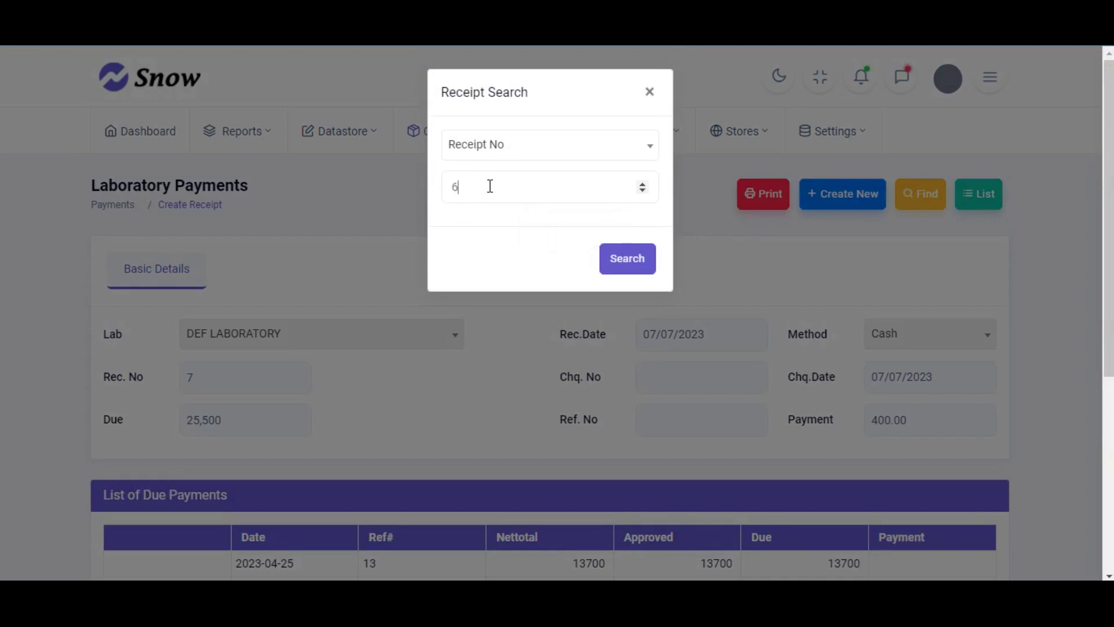
left_click(649, 91)
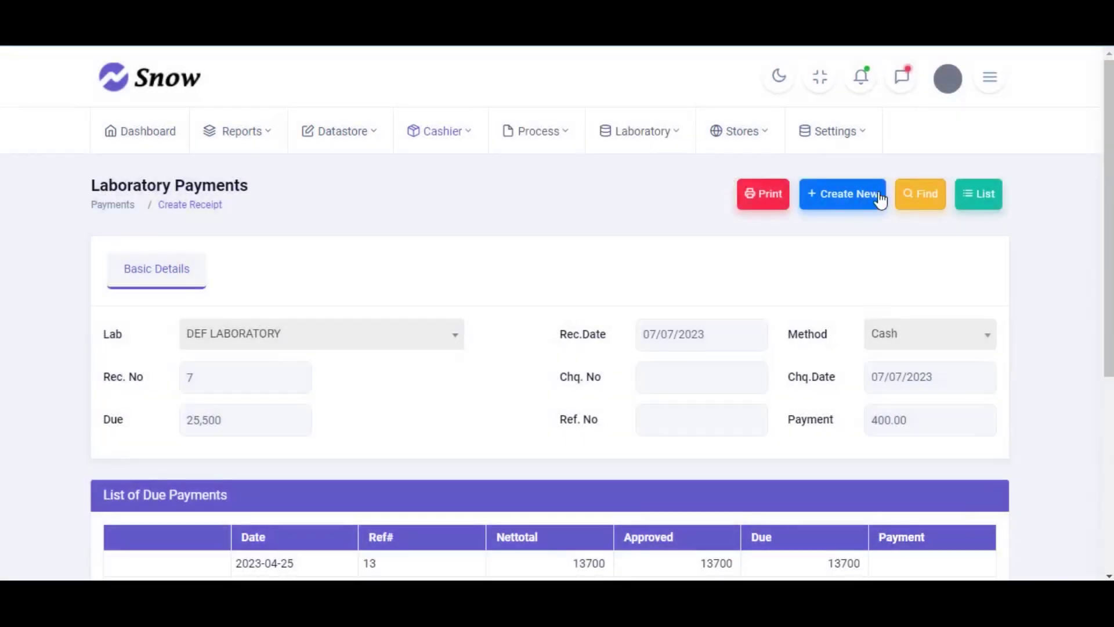
Step: View the list of laboratory payment receipts and open the Center Payments receipt form
left_click(982, 201)
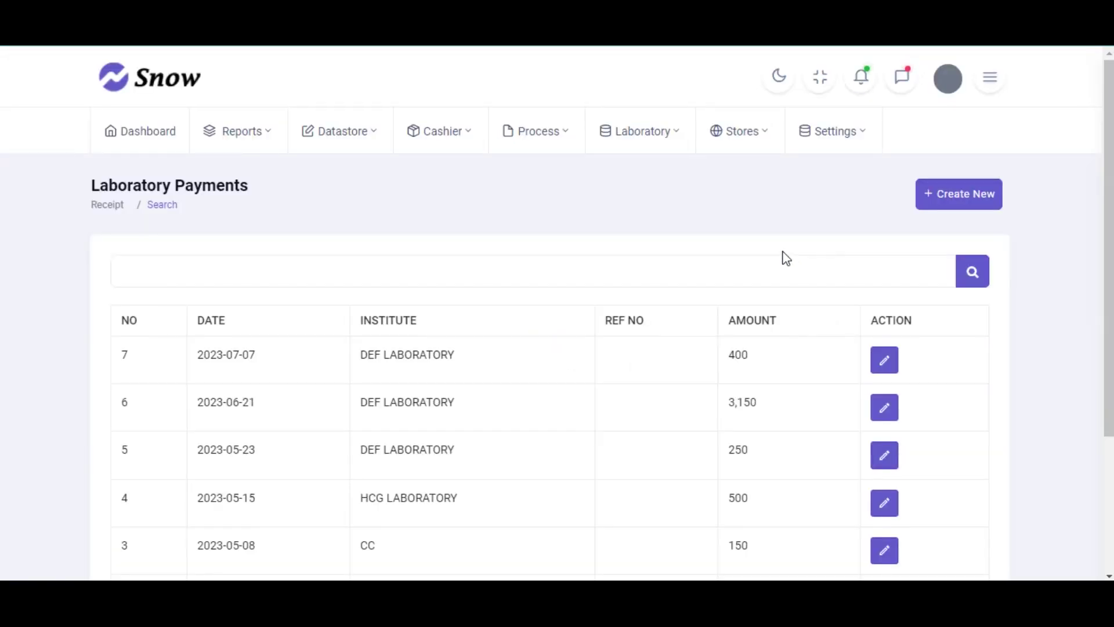
mouse_move(439, 130)
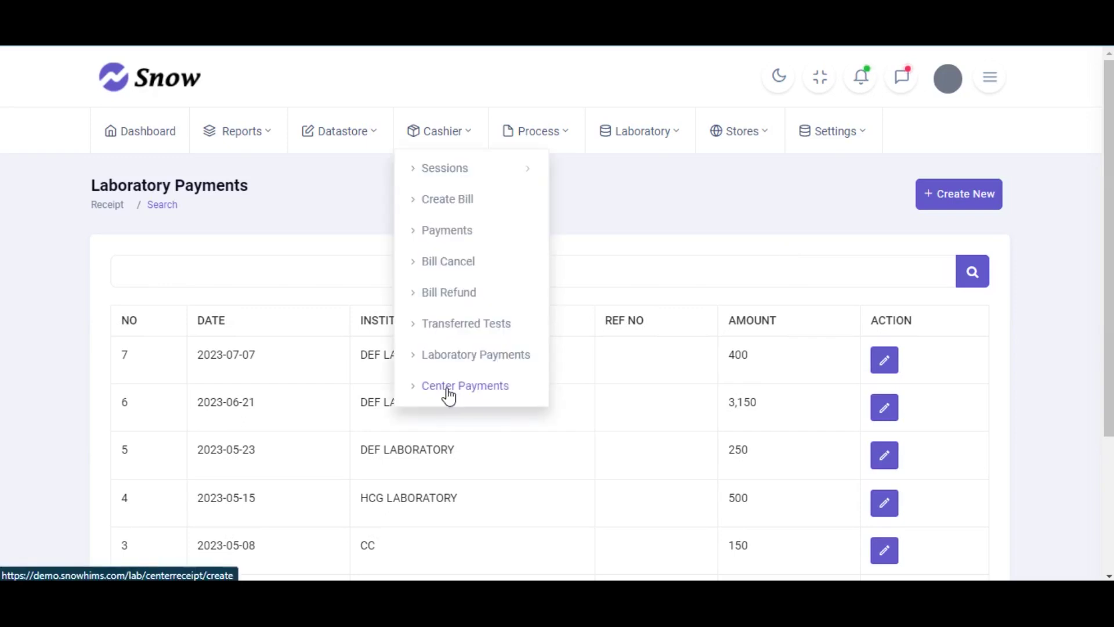
left_click(448, 387)
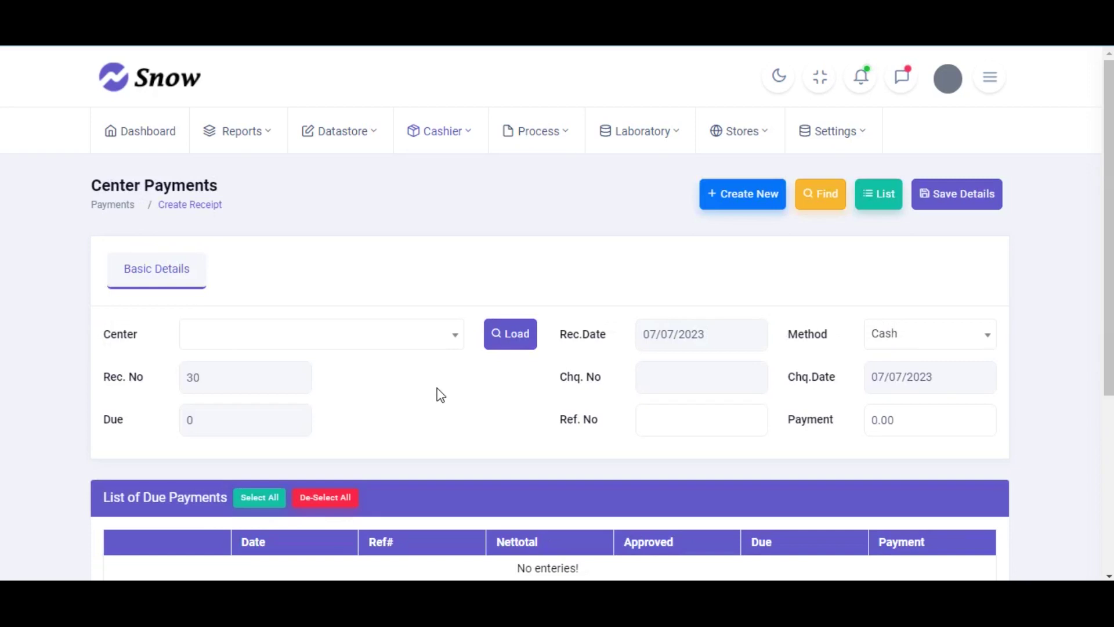
scroll(391, 409, "down", 2)
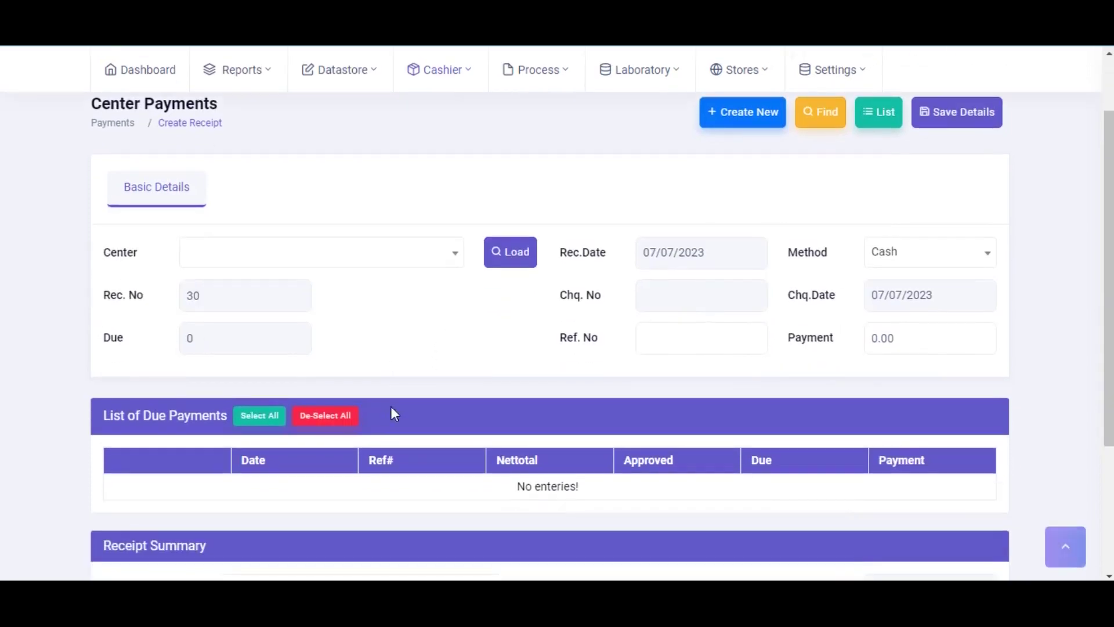
scroll(464, 370, "up", 2)
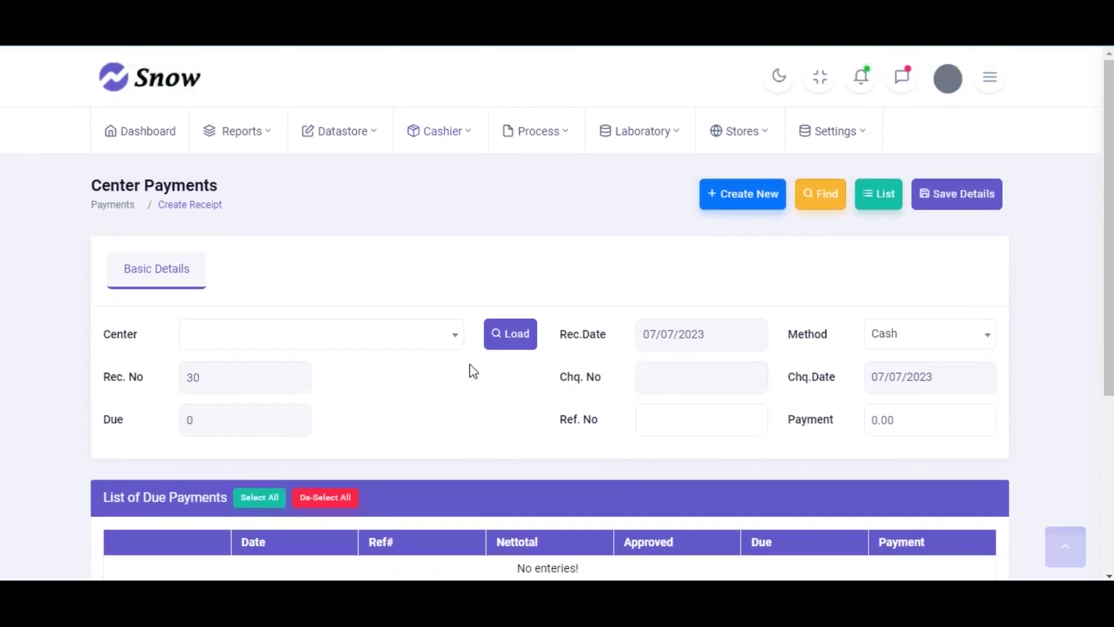
Step: Select CC as the center for the payment receipt and load its due payments
scroll(384, 427, "down", 5)
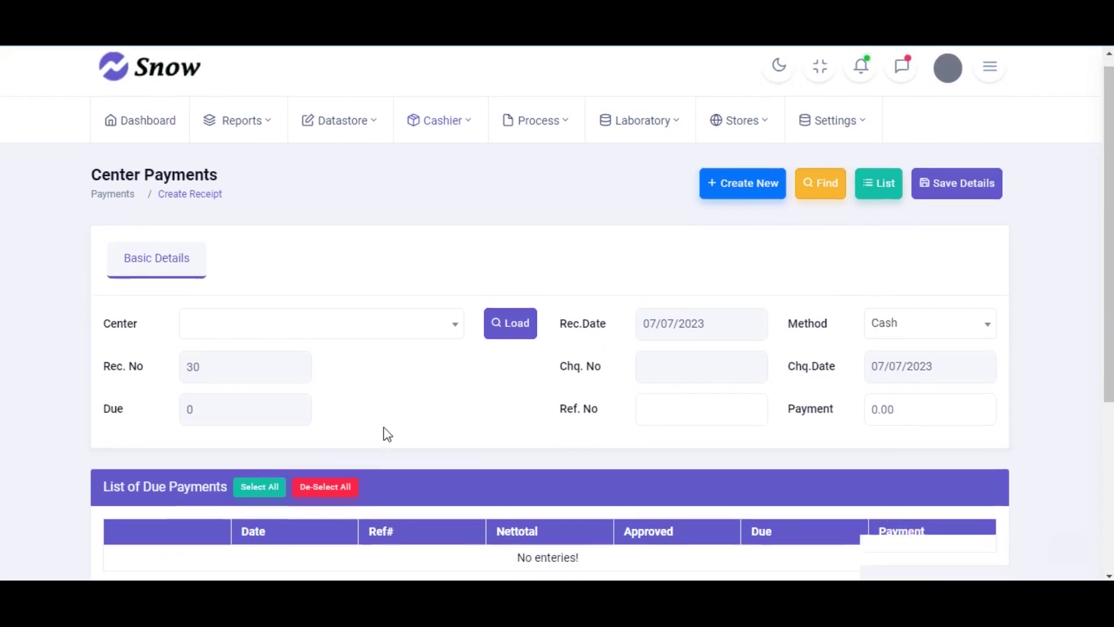
scroll(459, 418, "up", 2)
scroll(459, 417, "up", 5)
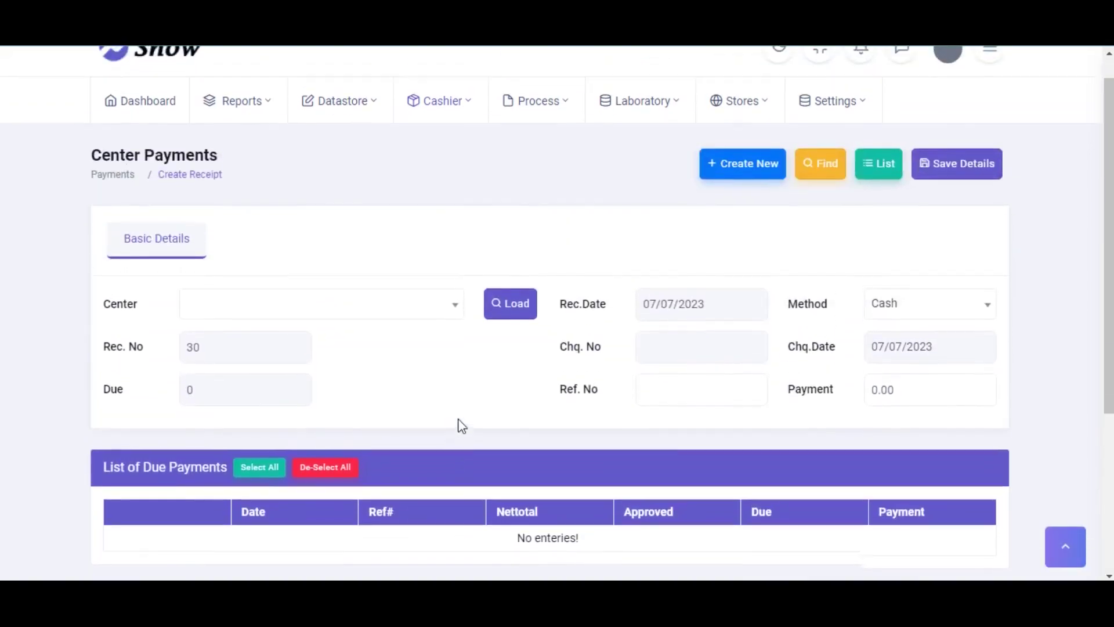
left_click(449, 339)
left_click(380, 416)
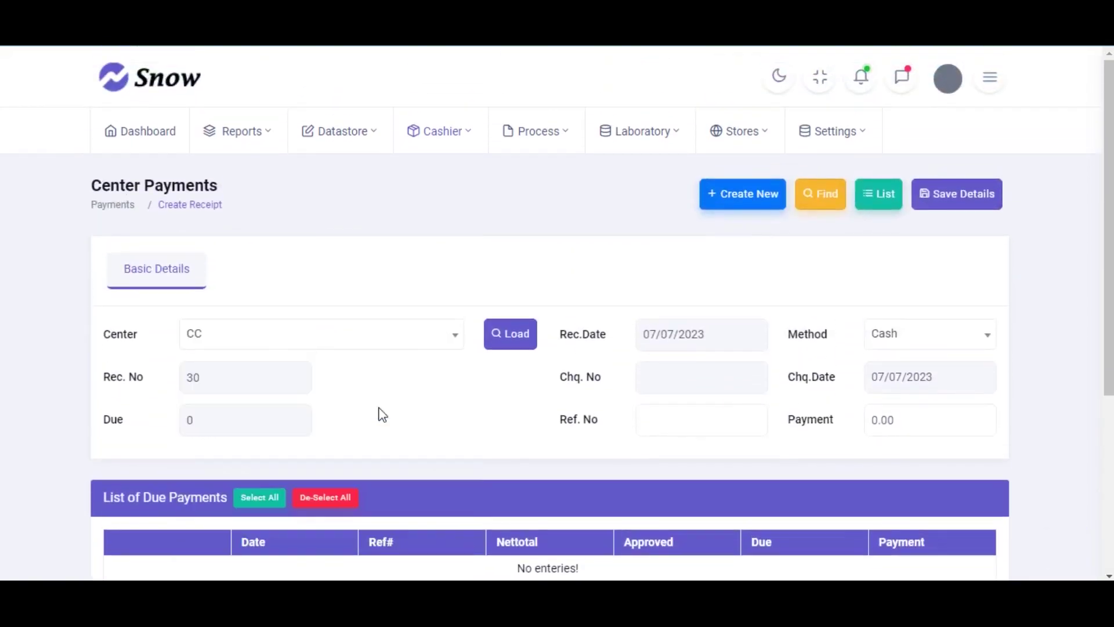
scroll(432, 355, "down", 3)
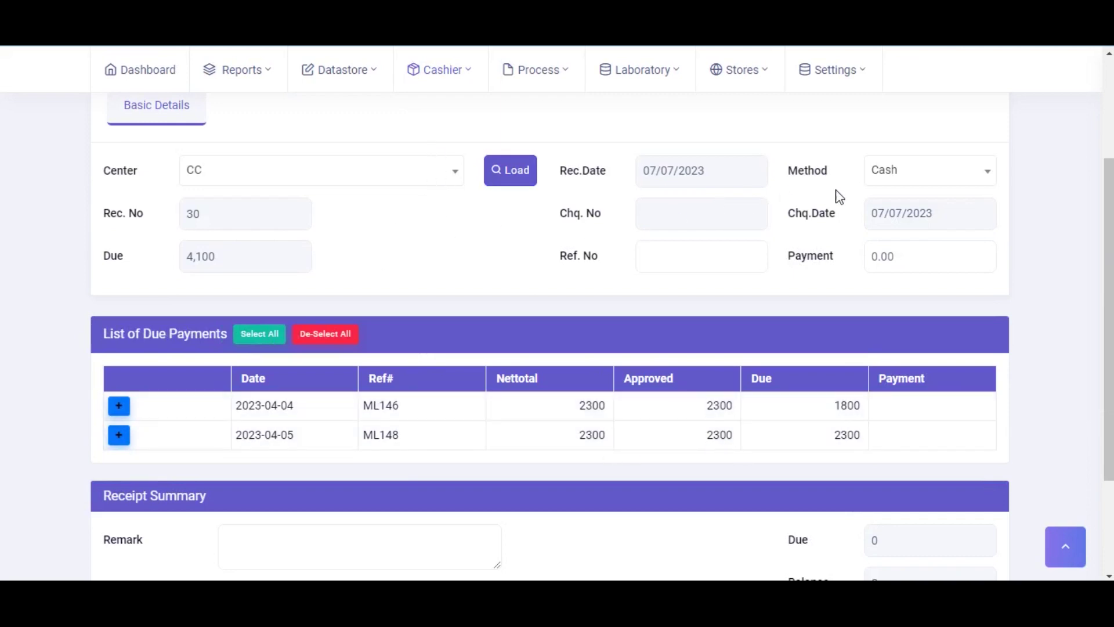
Step: Set the payment method to Cheque and point out the cheque number and cheque date fields
left_click(876, 178)
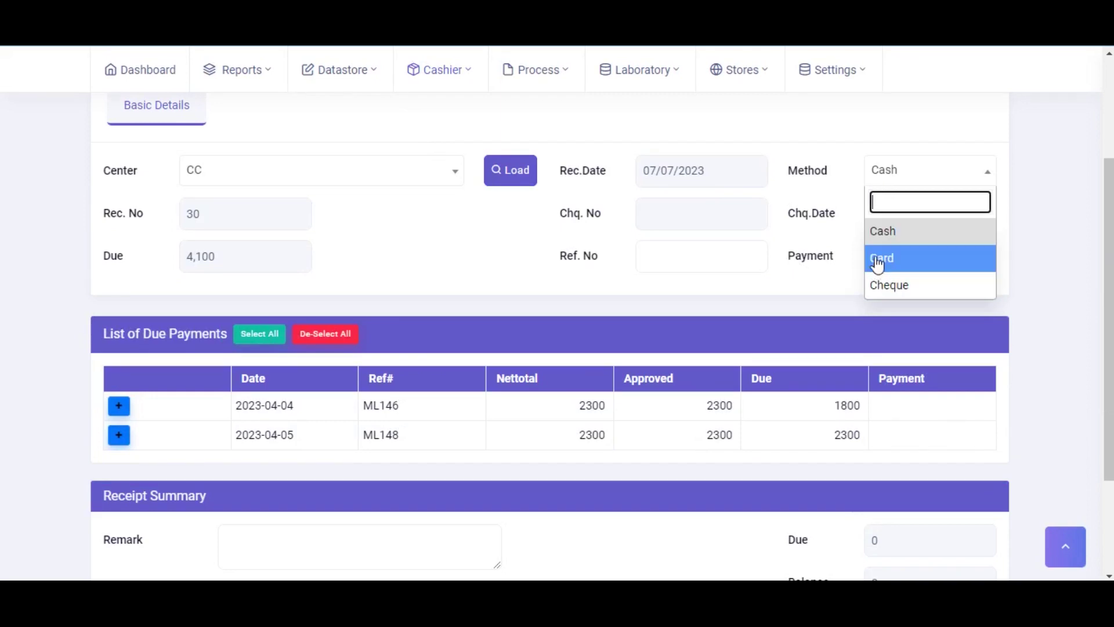
left_click(881, 290)
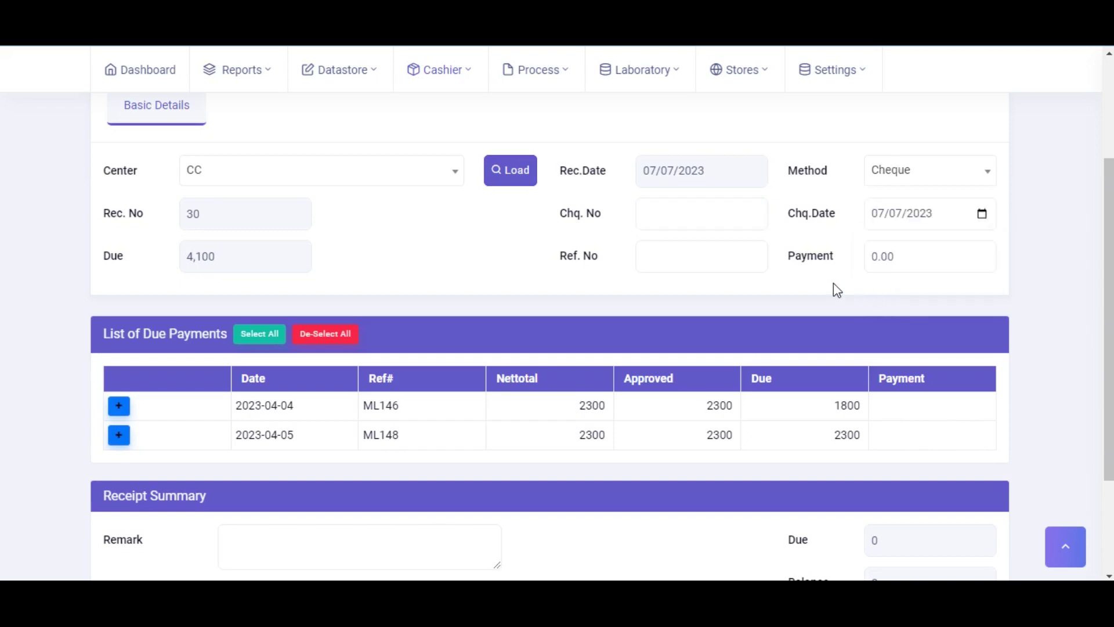
scroll(841, 290, "up", 2)
left_click_drag(604, 297, 549, 303)
left_click_drag(837, 296, 793, 299)
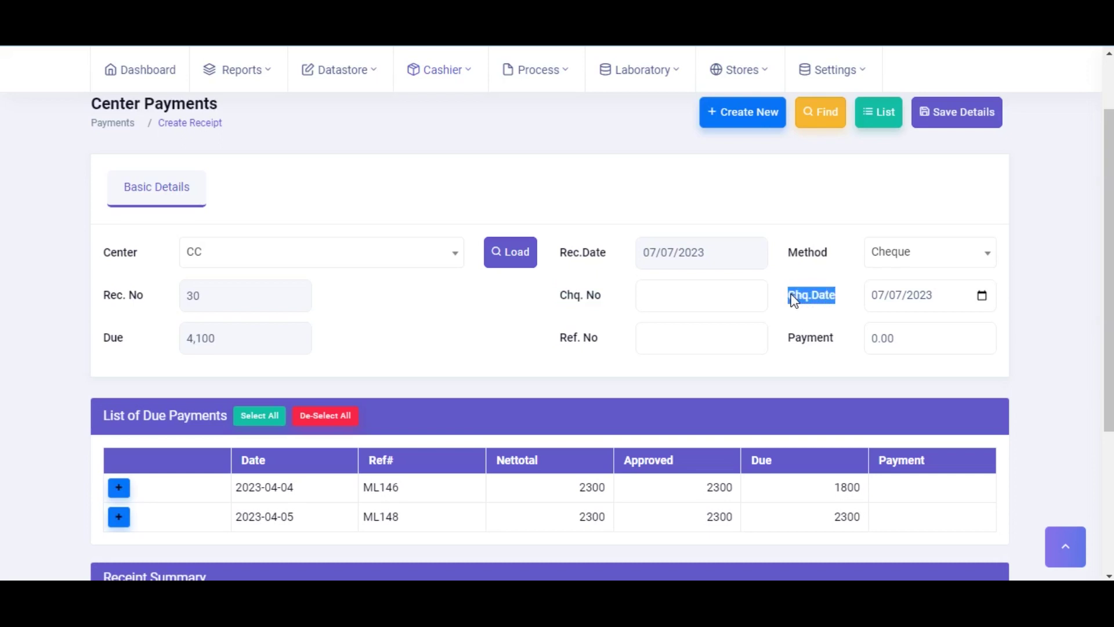
Step: Check the center's total due amount in the basic details
scroll(786, 343, "down", 2)
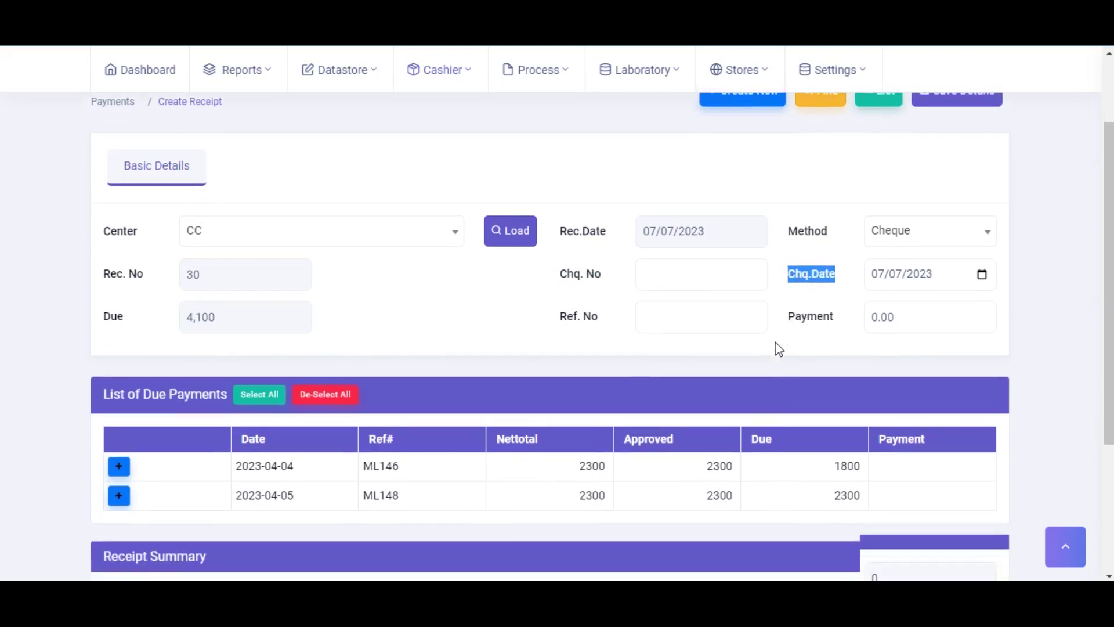
left_click(800, 266)
left_click_drag(231, 263, 180, 270)
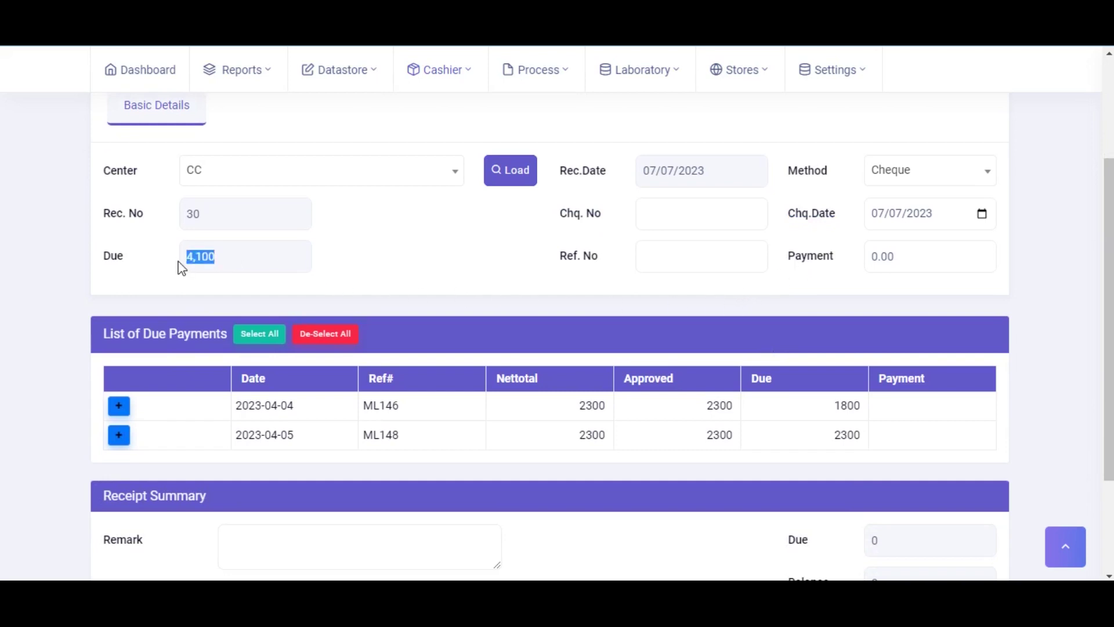
left_click(364, 278)
scroll(488, 288, "up", 2)
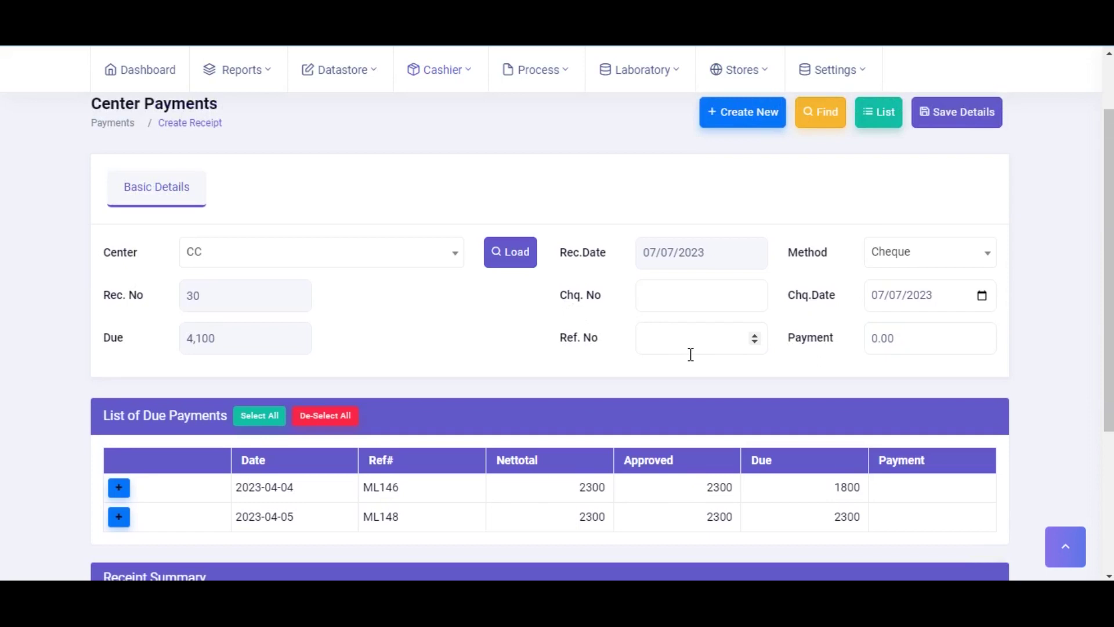
Step: Select the 2023-04-05 due payment with reference ML148 and check its due amount in the receipt summary
scroll(671, 373, "down", 3)
left_click(119, 354)
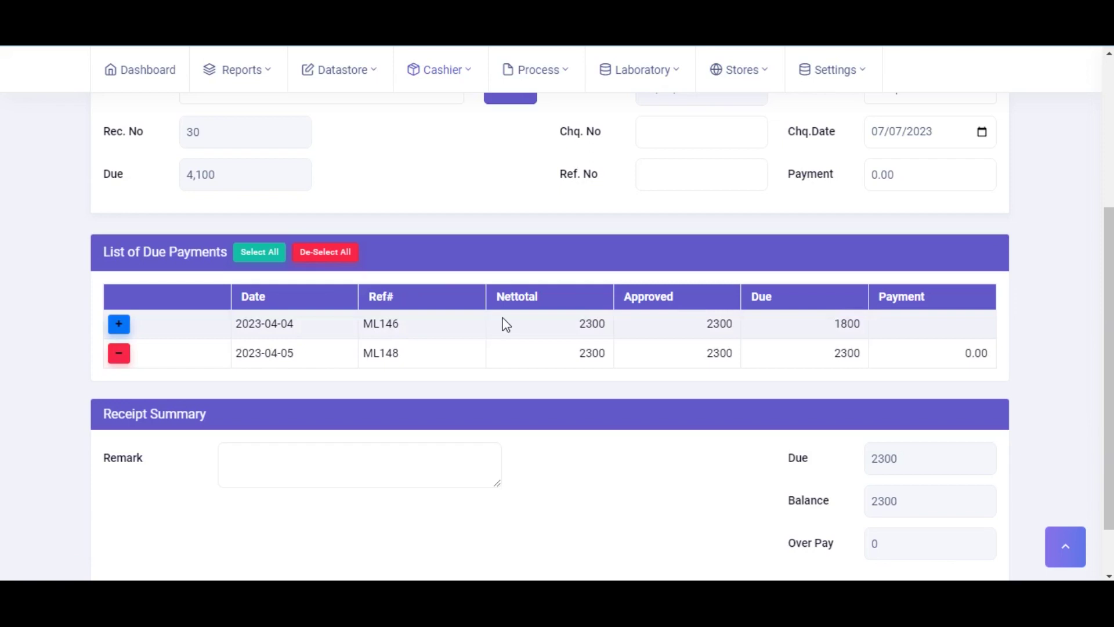
scroll(758, 353, "down", 1)
left_click_drag(899, 396, 847, 398)
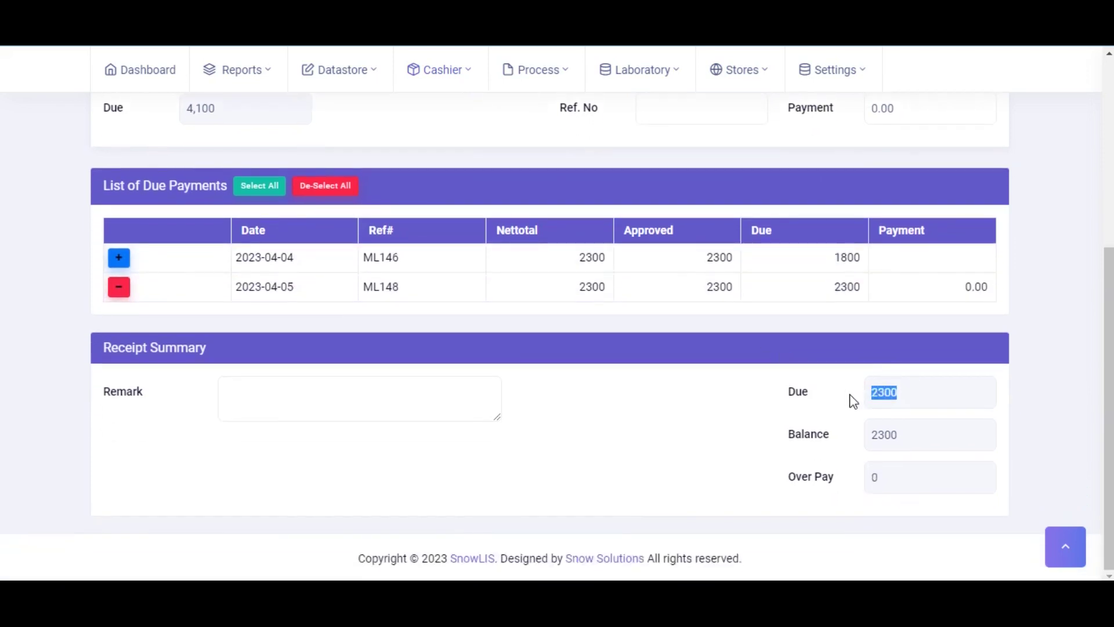
left_click(892, 392)
Step: Enter a payment of 2300 for the selected due entry and save the center receipt
scroll(881, 426, "up", 3)
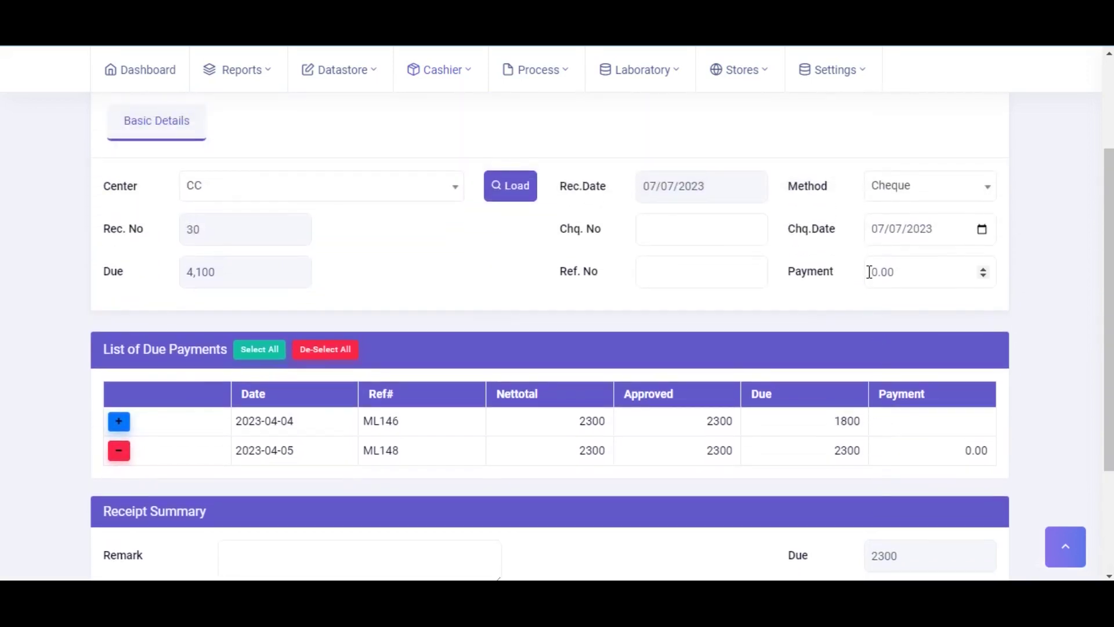
left_click(878, 269)
type("2300")
scroll(941, 335, "up", 3)
left_click(958, 193)
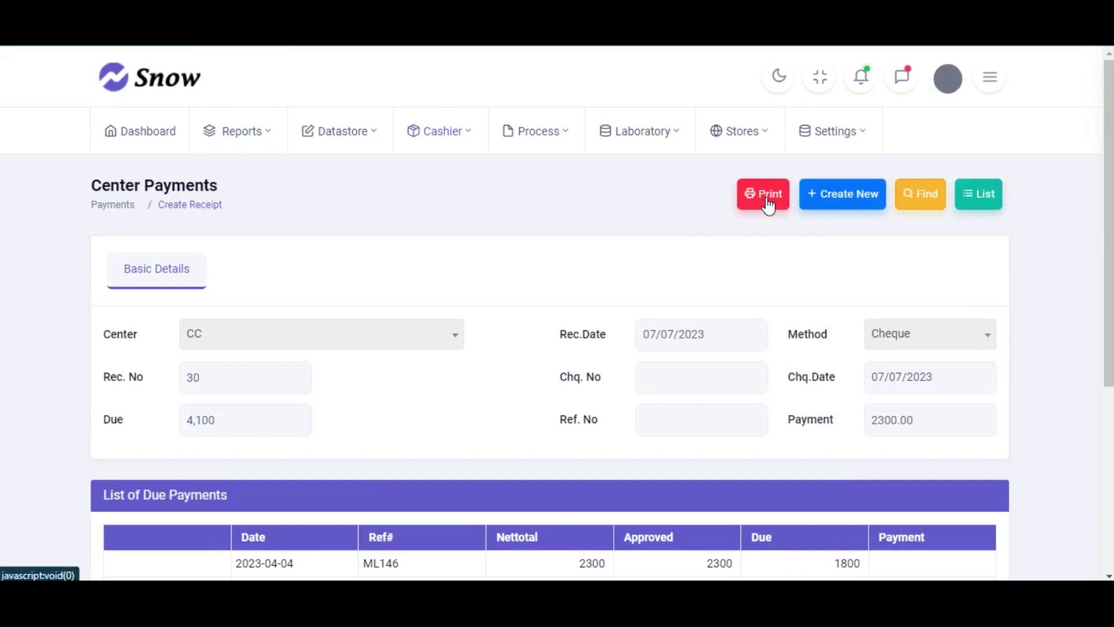
Step: Enter receipt number 29 in the center receipt search and close the dialog without searching
left_click(918, 204)
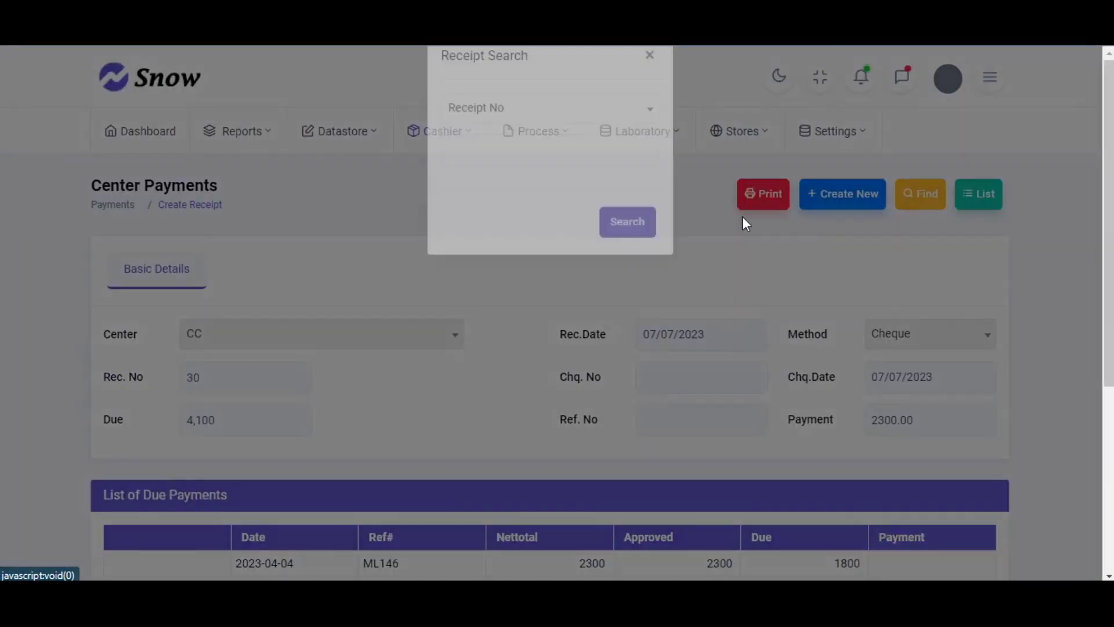
left_click(510, 192)
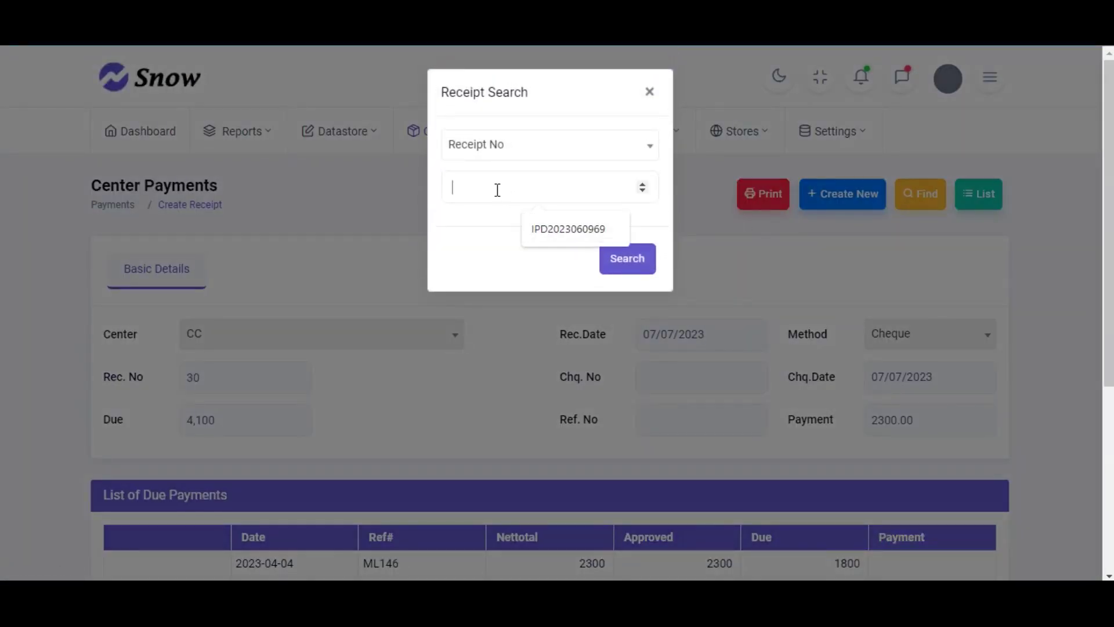
type("29")
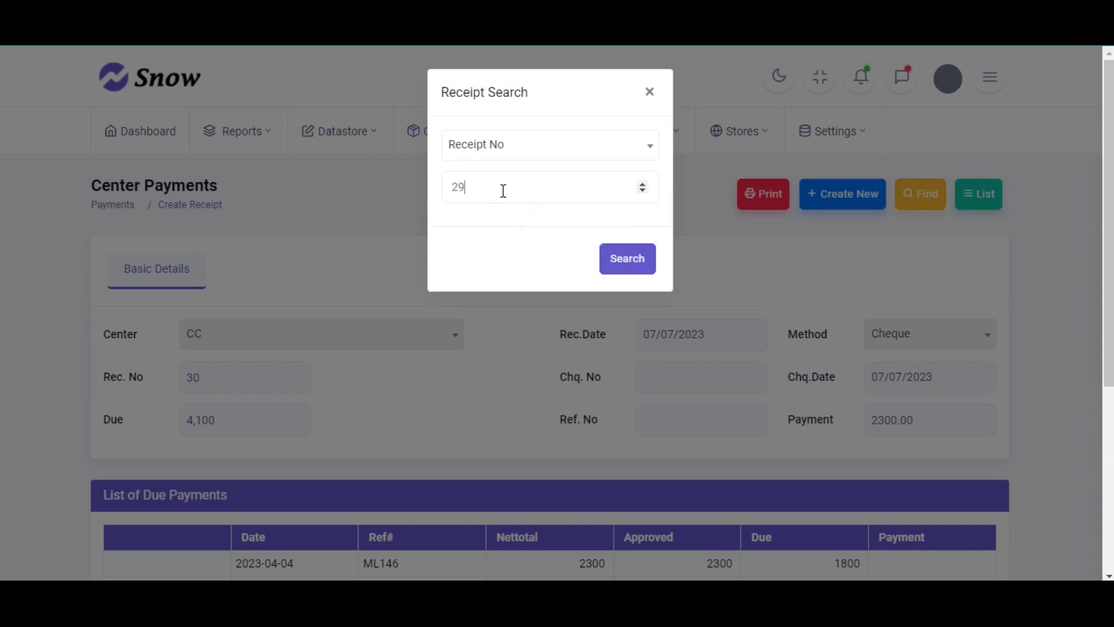
left_click(651, 95)
Step: Open the list of center payment receipts and look through its entries
left_click(987, 204)
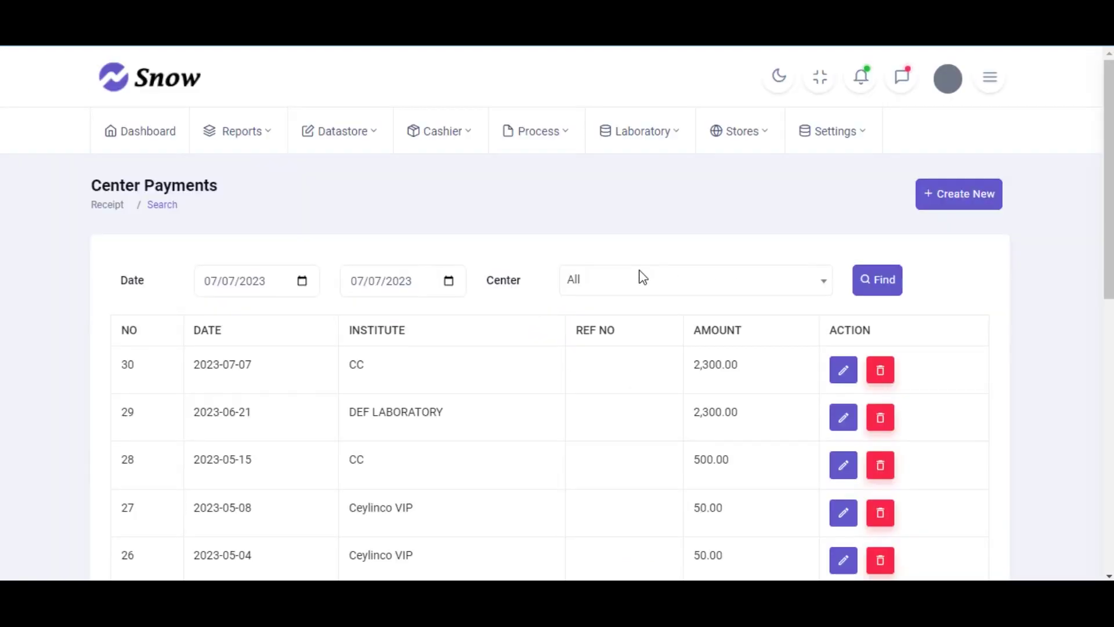
scroll(447, 374, "down", 7)
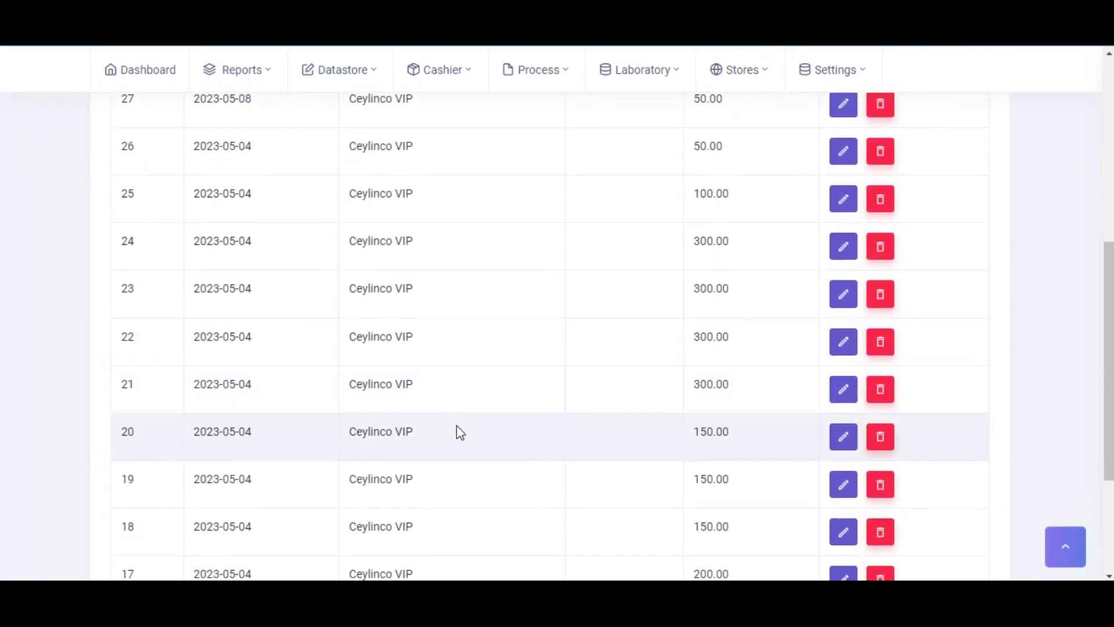
scroll(467, 464, "down", 3)
scroll(472, 476, "up", 10)
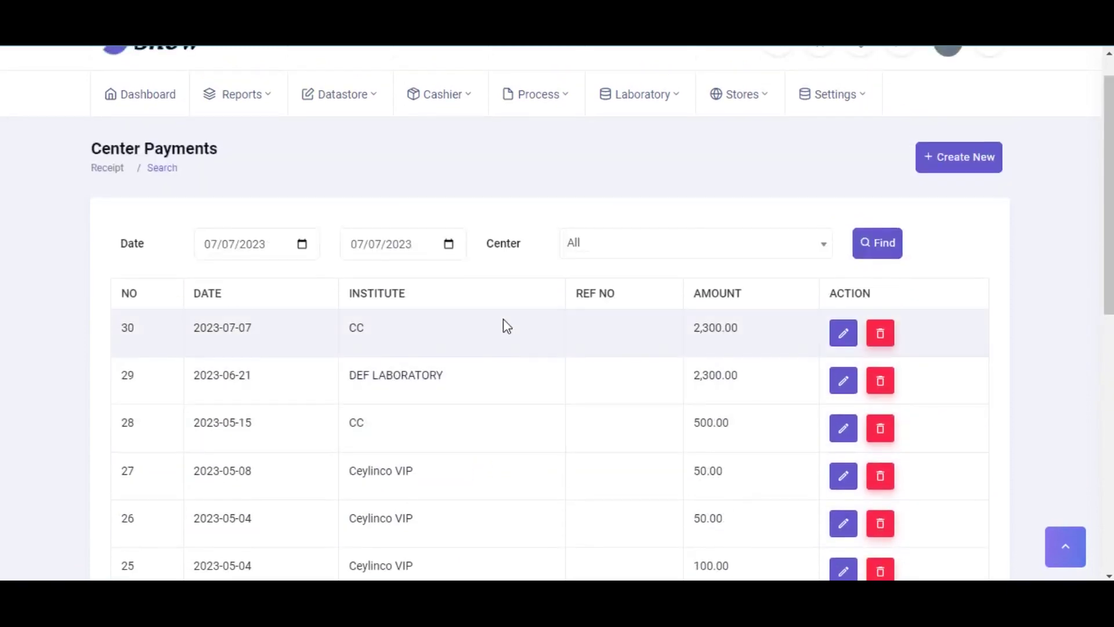